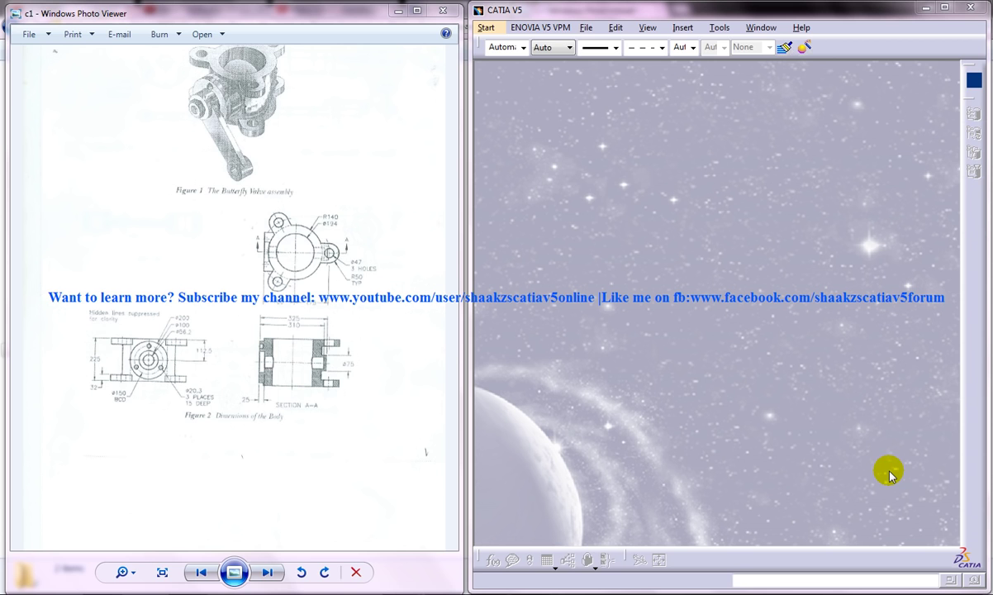
- Create a new part in the Part Design workbench
{"action": "left_click", "coordinate": [487, 33]}
{"action": "mouse_move", "coordinate": [522, 62]}
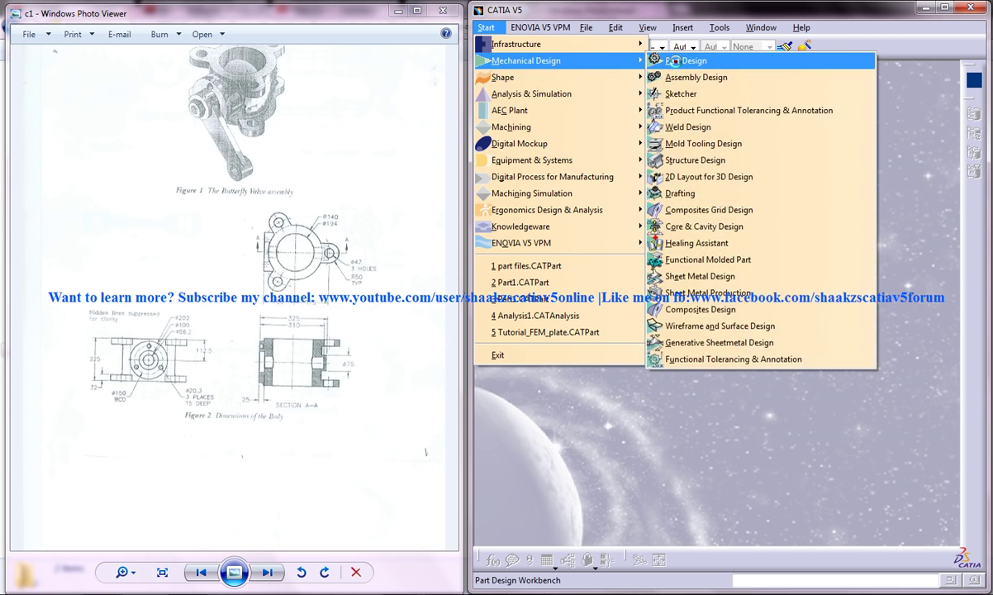
{"action": "left_click", "coordinate": [686, 60]}
{"action": "left_click", "coordinate": [877, 554]}
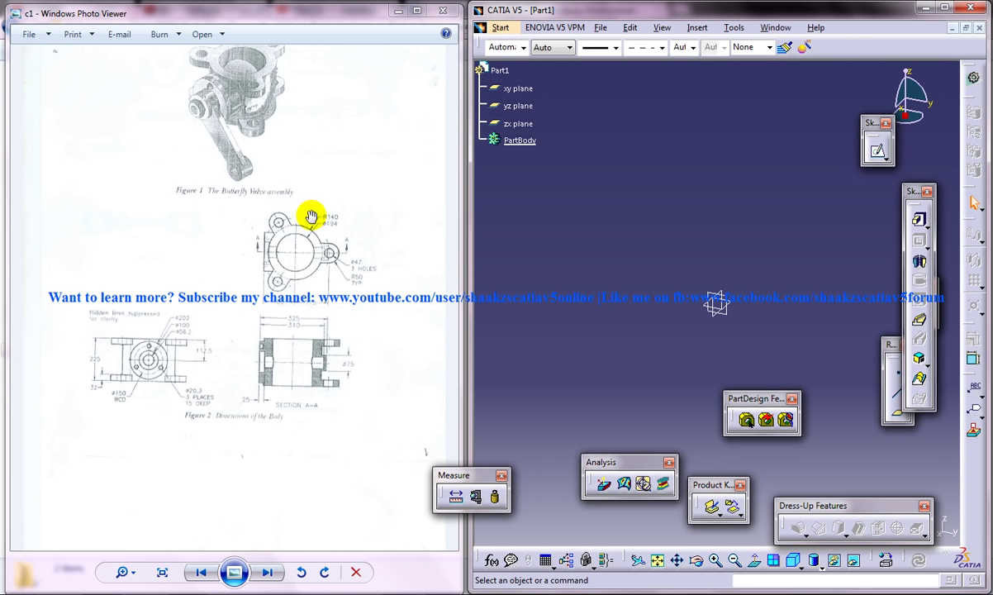
- Enlarge the butterfly valve reference drawing and reposition the PartDesign Feature and Measure toolbars clear of the drawing and the modelling area
{"action": "left_click", "coordinate": [288, 304]}
{"action": "scroll", "coordinate": [289, 298], "scroll_direction": "up", "scroll_amount": 2}
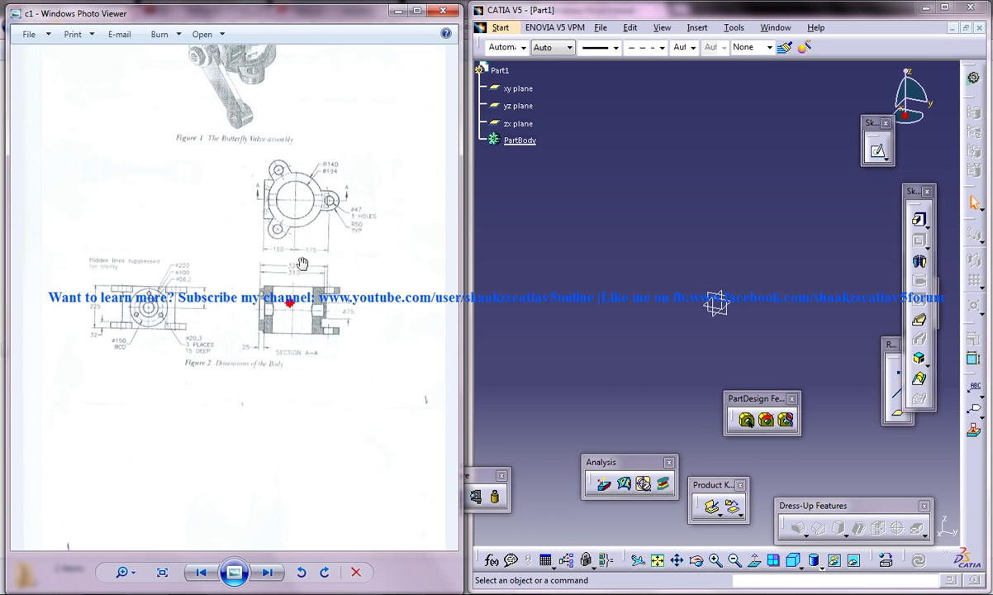
{"action": "scroll", "coordinate": [288, 289], "scroll_direction": "up", "scroll_amount": 3}
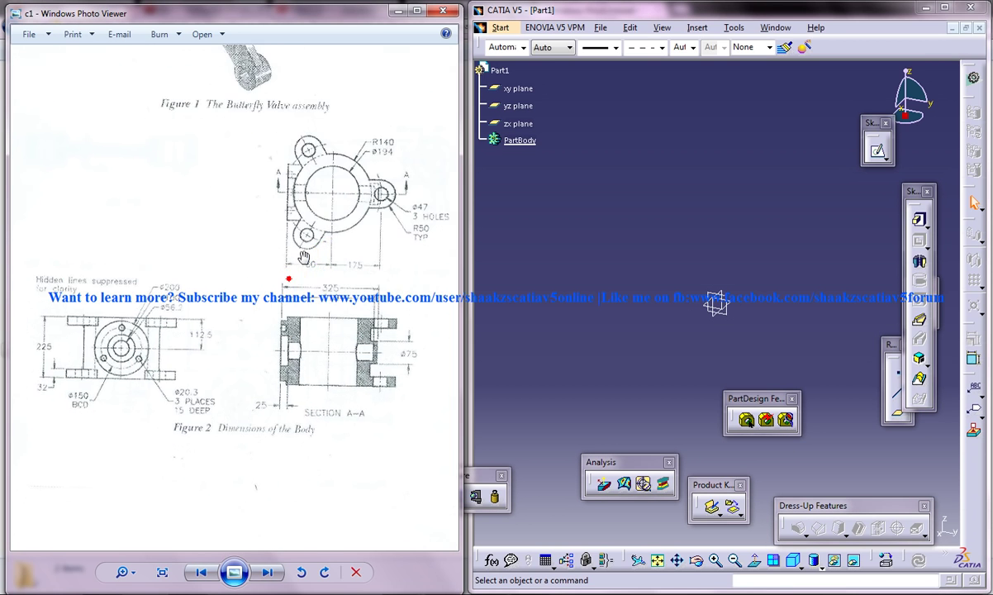
{"action": "left_click_drag", "start_coordinate": [761, 400], "coordinate": [880, 464]}
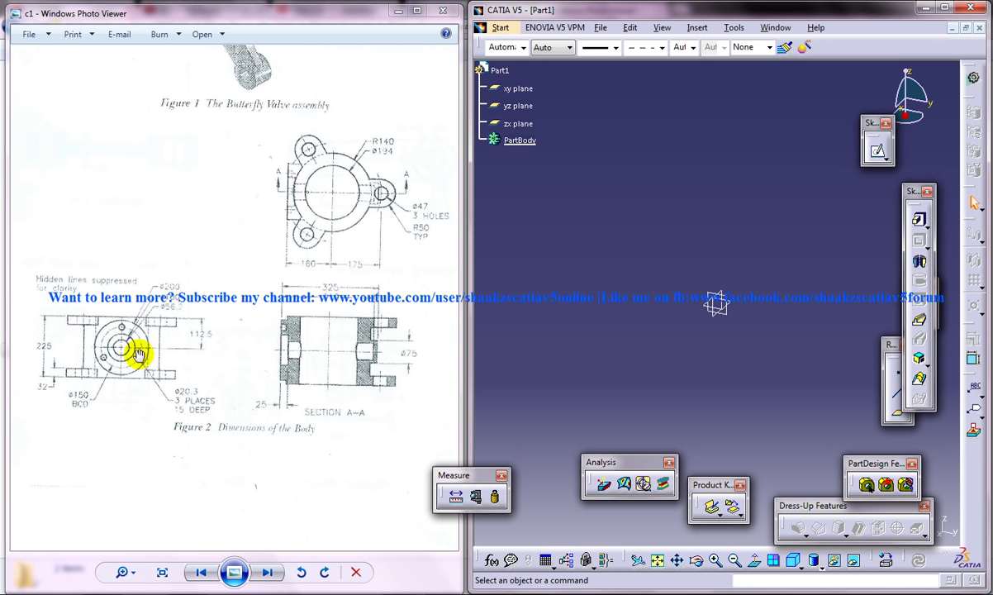
{"action": "left_click_drag", "start_coordinate": [463, 476], "coordinate": [537, 513]}
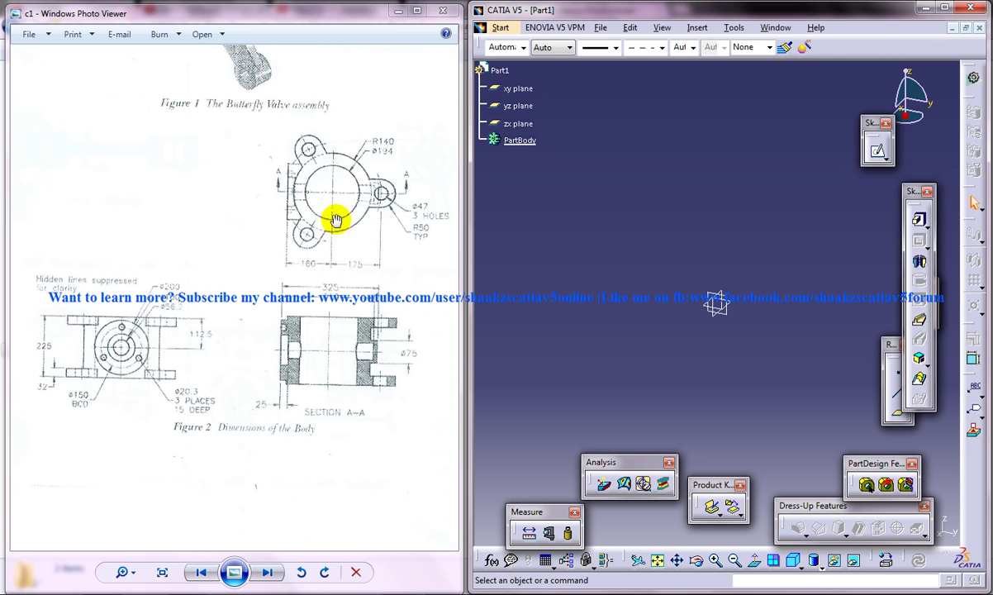
- Examine the butterfly valve assembly picture and the dimensioned top, side and section views of the body
{"action": "left_click_drag", "start_coordinate": [291, 132], "coordinate": [288, 215]}
{"action": "left_click_drag", "start_coordinate": [284, 120], "coordinate": [302, 235]}
{"action": "left_click_drag", "start_coordinate": [313, 279], "coordinate": [317, 262]}
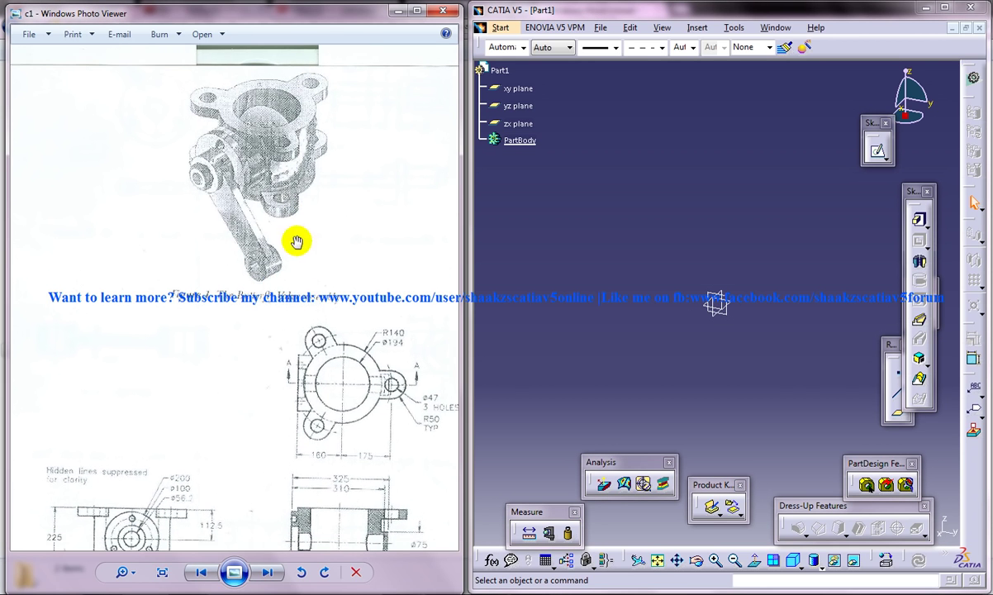
{"action": "left_click_drag", "start_coordinate": [310, 334], "coordinate": [304, 221]}
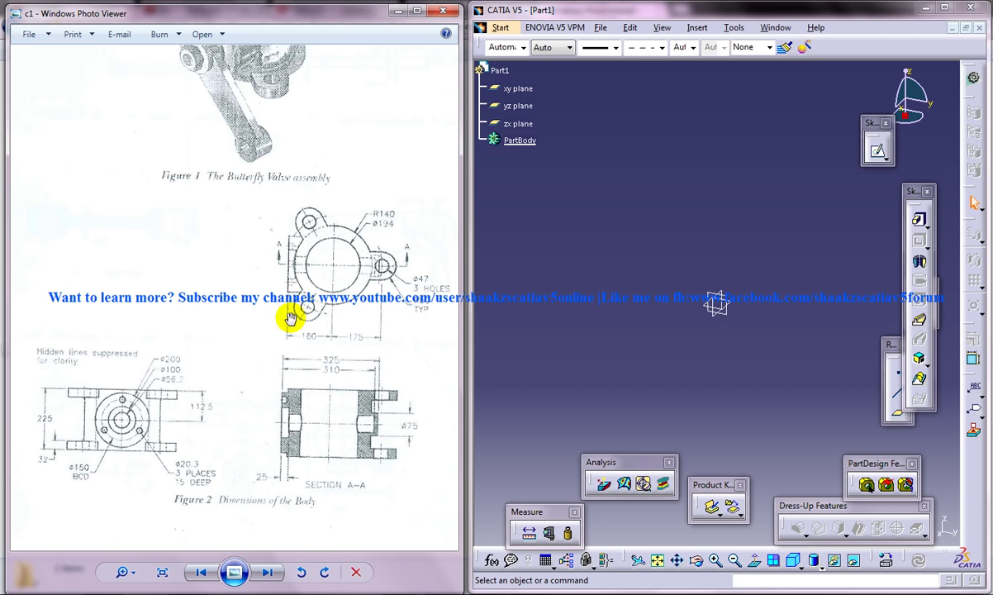
{"action": "left_click_drag", "start_coordinate": [247, 373], "coordinate": [252, 342]}
{"action": "left_click_drag", "start_coordinate": [286, 301], "coordinate": [289, 449]}
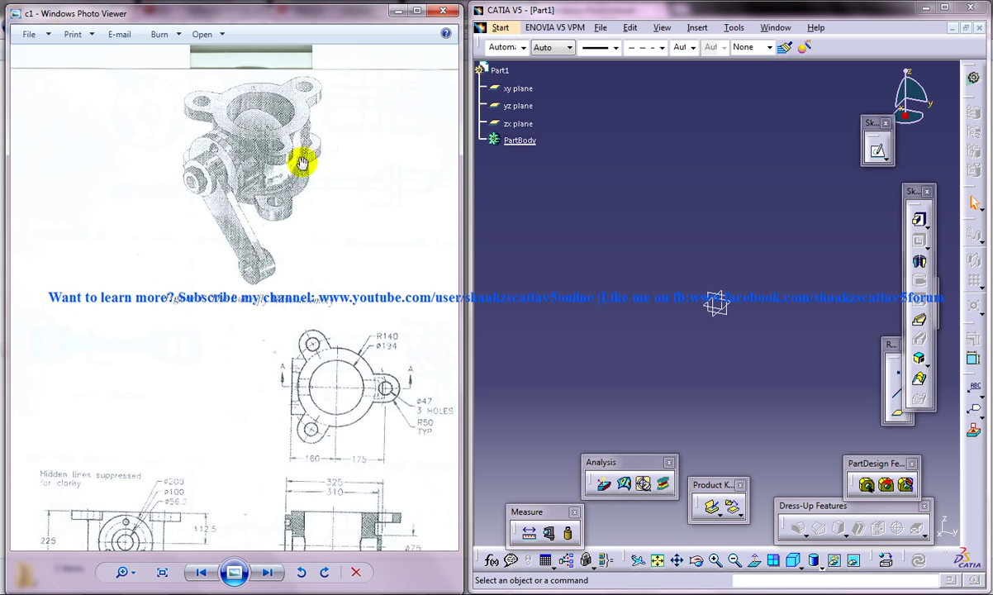
{"action": "left_click_drag", "start_coordinate": [381, 352], "coordinate": [357, 252]}
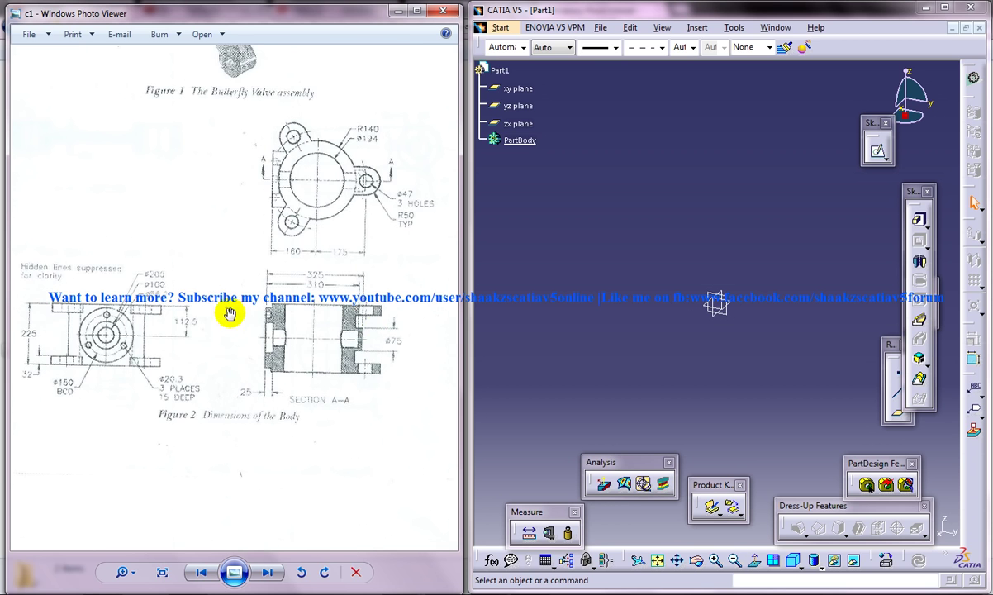
{"action": "left_click_drag", "start_coordinate": [116, 329], "coordinate": [153, 334]}
{"action": "left_click_drag", "start_coordinate": [271, 273], "coordinate": [293, 343]}
{"action": "left_click_drag", "start_coordinate": [247, 173], "coordinate": [357, 281]}
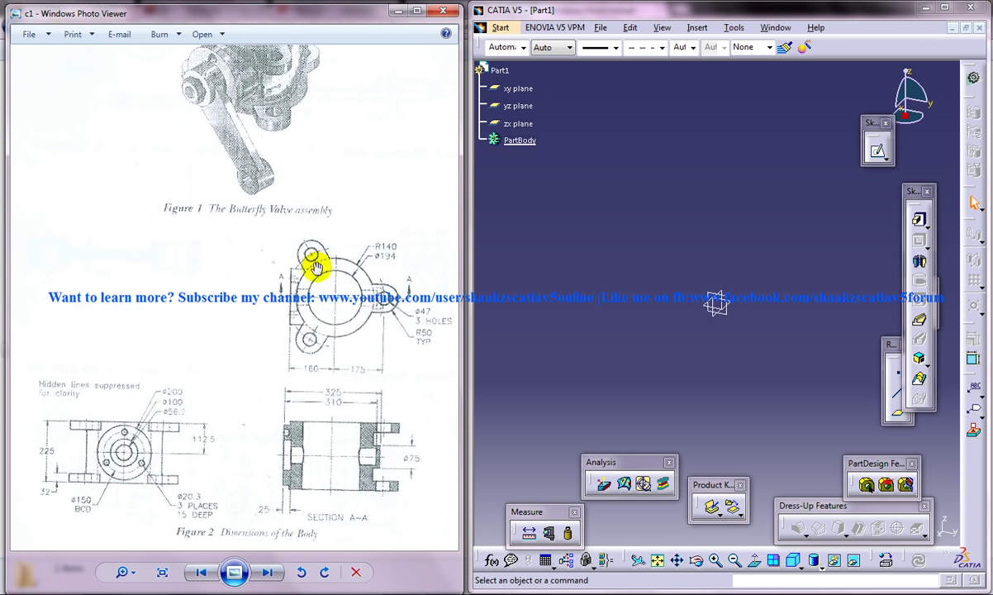
{"action": "left_click_drag", "start_coordinate": [294, 194], "coordinate": [308, 217]}
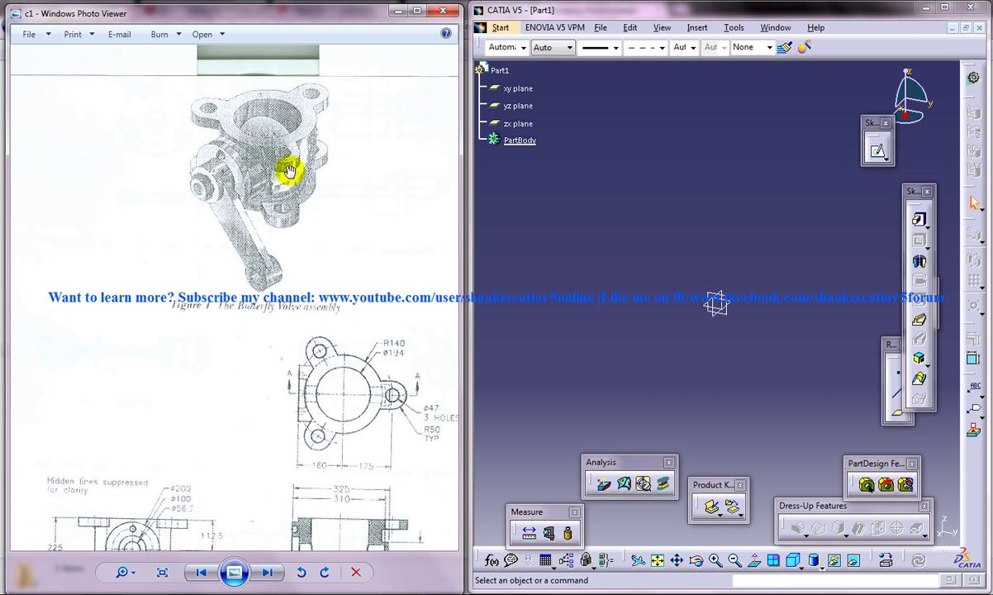
{"action": "scroll", "coordinate": [317, 250], "scroll_direction": "down", "scroll_amount": 4}
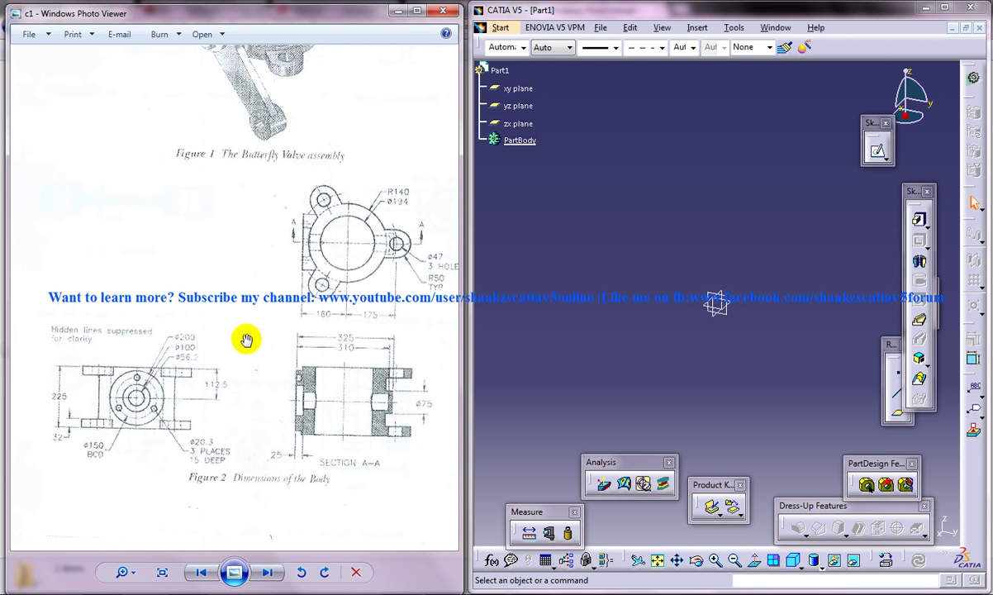
{"action": "mouse_move", "coordinate": [279, 321]}
{"action": "left_mouse_down"}
{"action": "mouse_move", "coordinate": [204, 320]}
{"action": "mouse_move", "coordinate": [203, 309]}
{"action": "mouse_move", "coordinate": [233, 333]}
{"action": "mouse_move", "coordinate": [243, 363]}
{"action": "mouse_move", "coordinate": [264, 362]}
{"action": "mouse_move", "coordinate": [251, 331]}
{"action": "mouse_move", "coordinate": [256, 358]}
{"action": "left_mouse_up"}
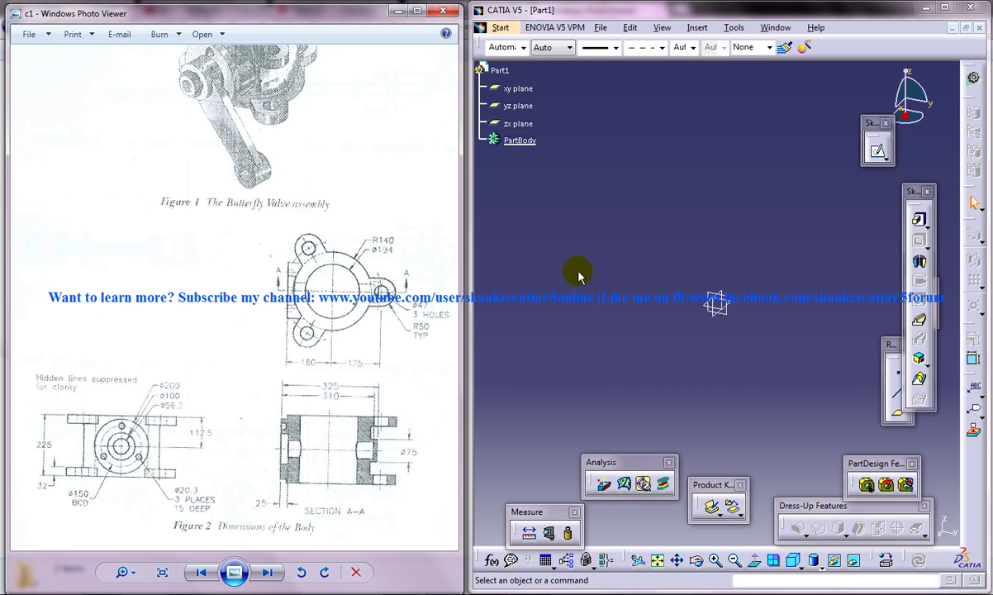
- Start a sketch on the xy plane and draw a circle about 80 mm in diameter centred on the origin
{"action": "left_click", "coordinate": [878, 150]}
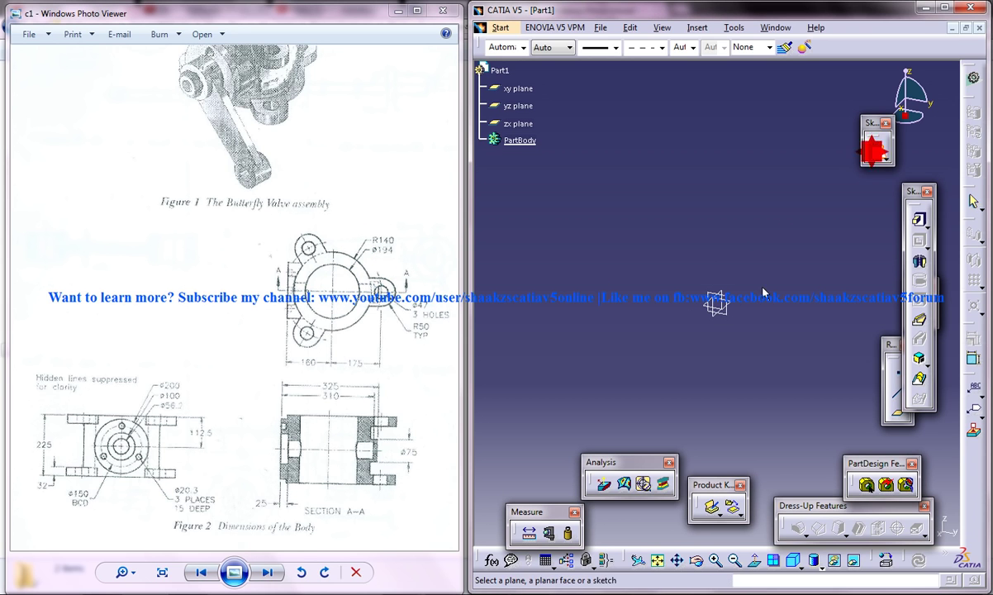
{"action": "left_click", "coordinate": [727, 304]}
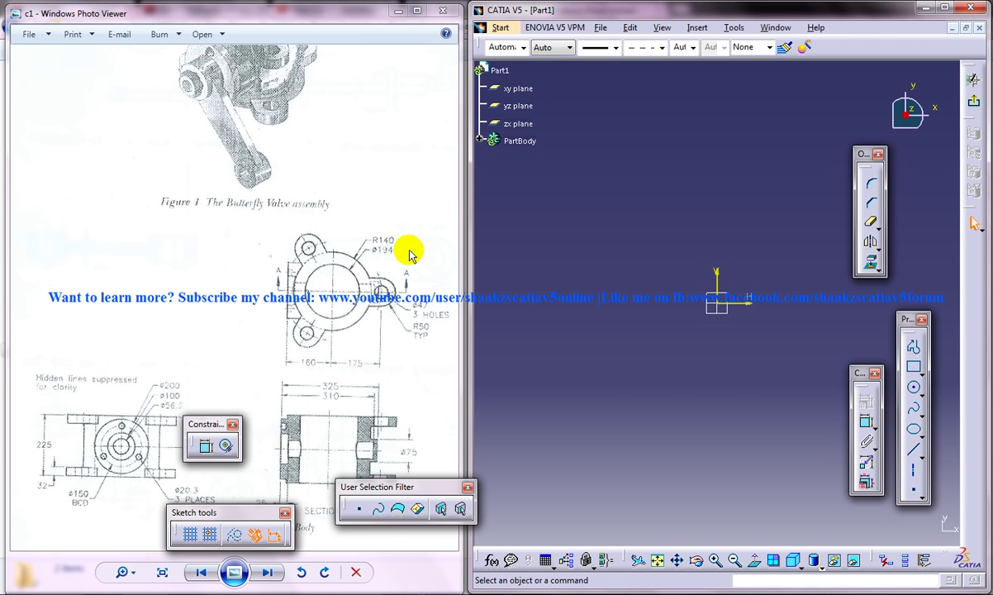
{"action": "left_click", "coordinate": [917, 397]}
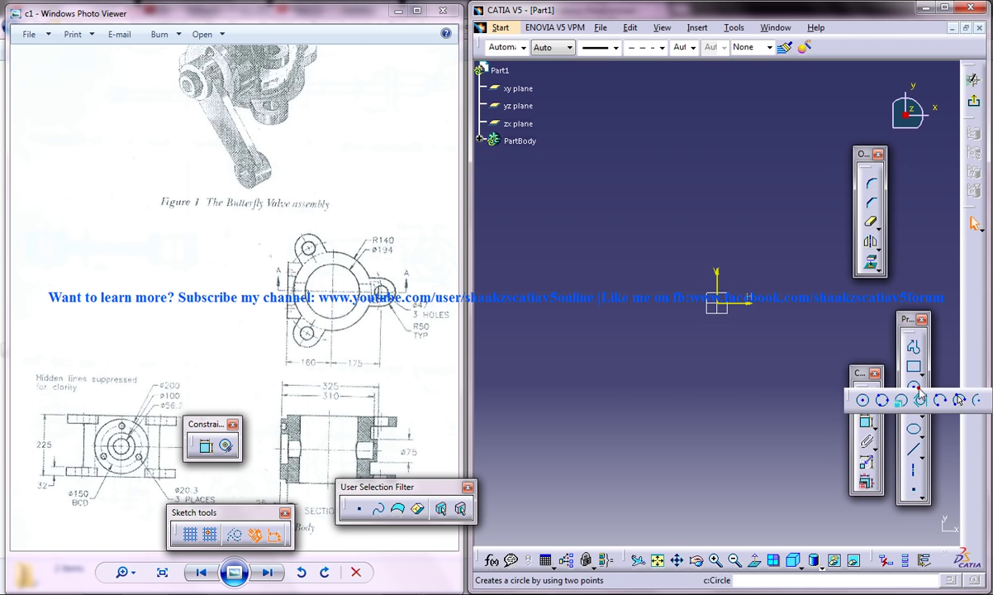
{"action": "left_click", "coordinate": [863, 401]}
{"action": "left_click", "coordinate": [717, 303]}
{"action": "left_click", "coordinate": [714, 222]}
- Dimension the circle as a radius and set it to 140 mm
{"action": "left_click", "coordinate": [867, 421]}
{"action": "left_click", "coordinate": [752, 229]}
{"action": "left_click", "coordinate": [768, 191]}
{"action": "double_click", "coordinate": [768, 191]}
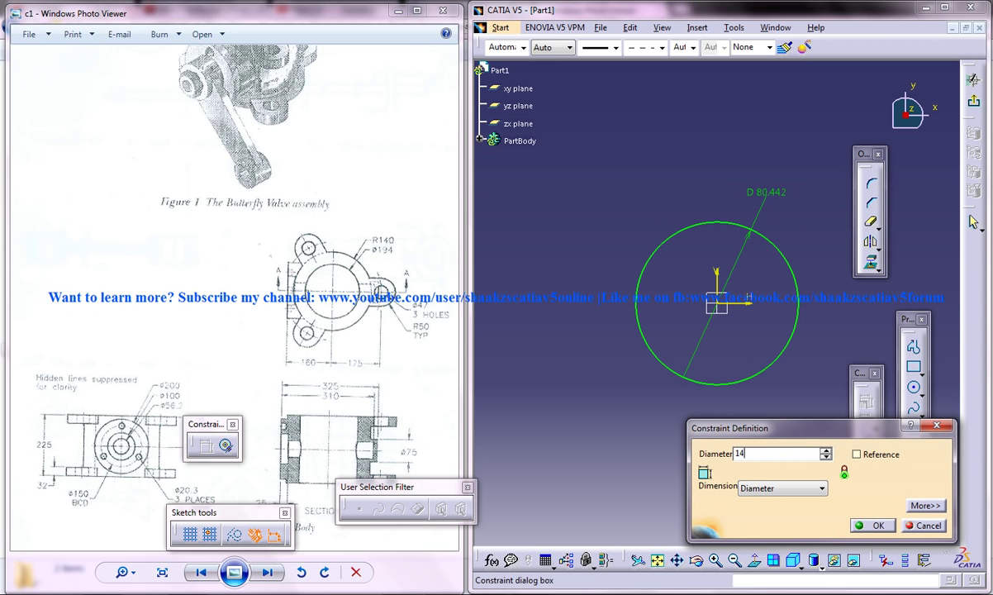
{"action": "left_click", "coordinate": [777, 488]}
{"action": "left_click", "coordinate": [761, 509]}
{"action": "left_click", "coordinate": [643, 450]}
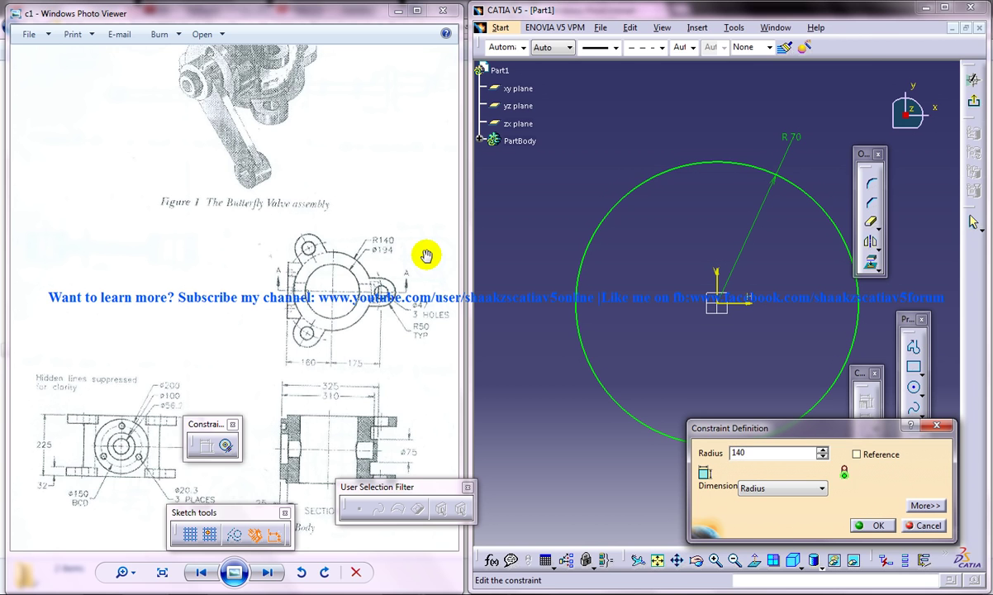
{"action": "key", "text": "Return"}
- Draw a second circle of about 81 mm radius centred on the origin inside the 140 mm radius circle
{"action": "mouse_move", "coordinate": [716, 210]}
{"action": "middle_mouse_down"}
{"action": "mouse_move", "coordinate": [710, 273]}
{"action": "mouse_move", "coordinate": [693, 276]}
{"action": "middle_mouse_up"}
{"action": "left_click", "coordinate": [913, 391]}
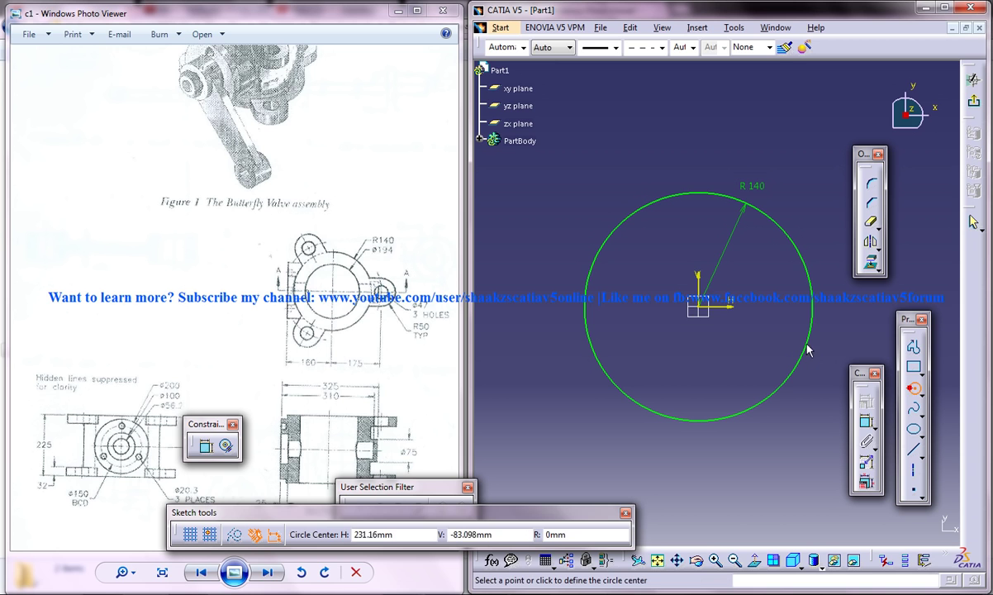
{"action": "left_click", "coordinate": [700, 306]}
{"action": "left_click", "coordinate": [672, 246]}
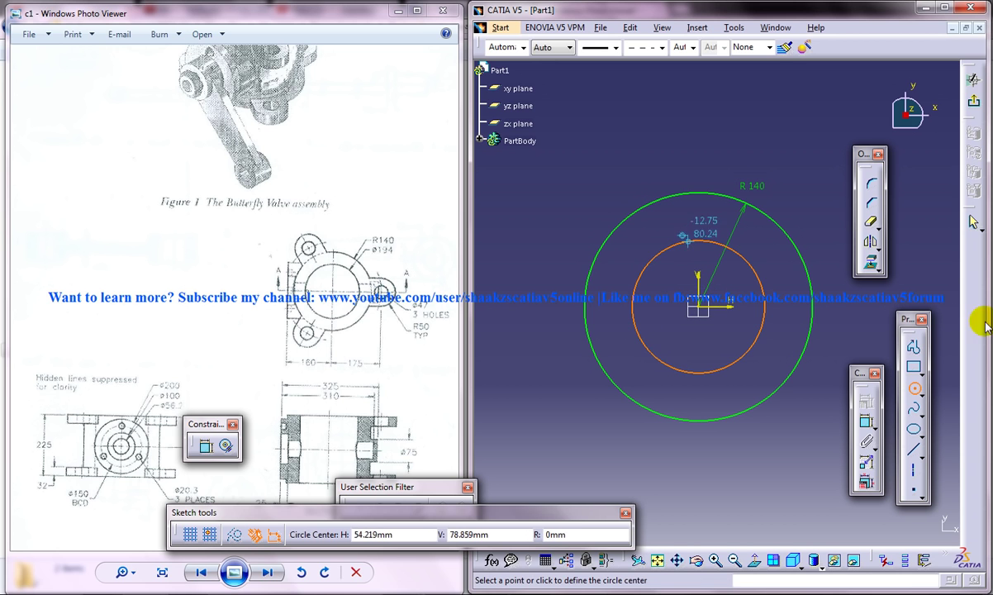
- Dimension the inner circle as a diameter, set it to 194 mm, and exit the sketch
{"action": "left_click", "coordinate": [868, 420]}
{"action": "left_click", "coordinate": [674, 244]}
{"action": "double_click", "coordinate": [645, 166]}
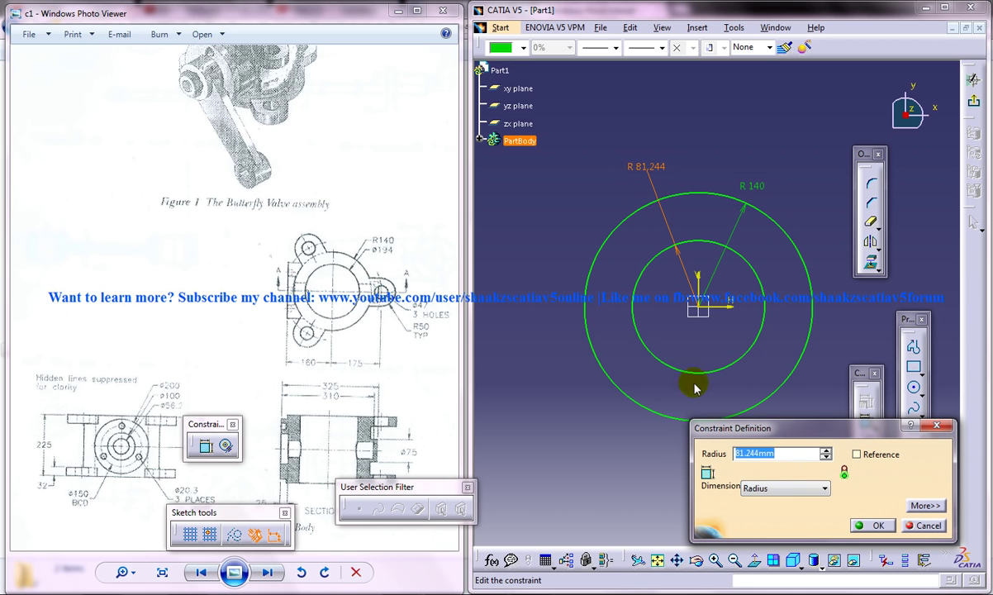
{"action": "left_click", "coordinate": [822, 488]}
{"action": "left_click", "coordinate": [758, 514]}
{"action": "double_click", "coordinate": [792, 454]}
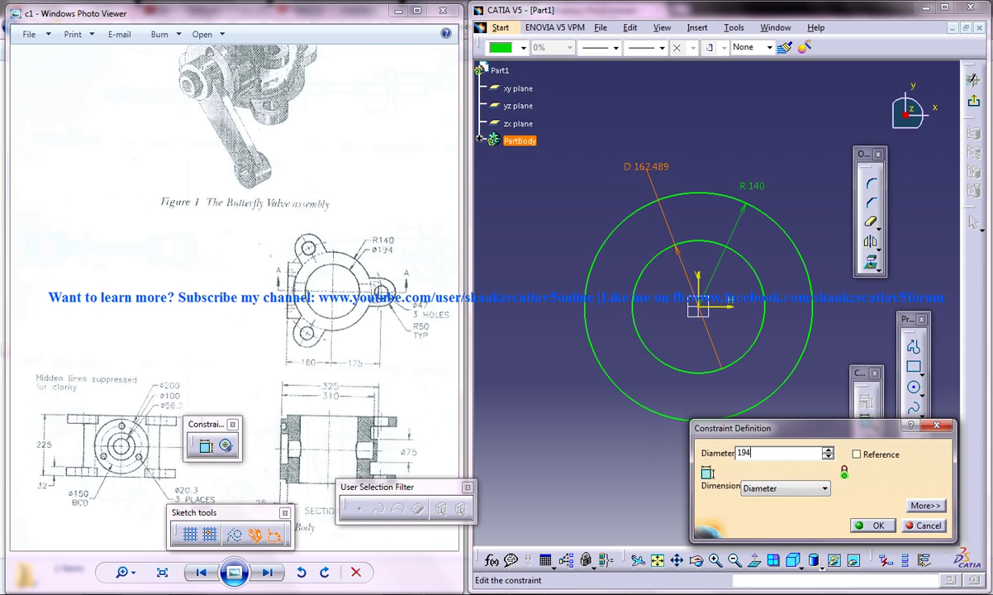
{"action": "key", "text": "Return"}
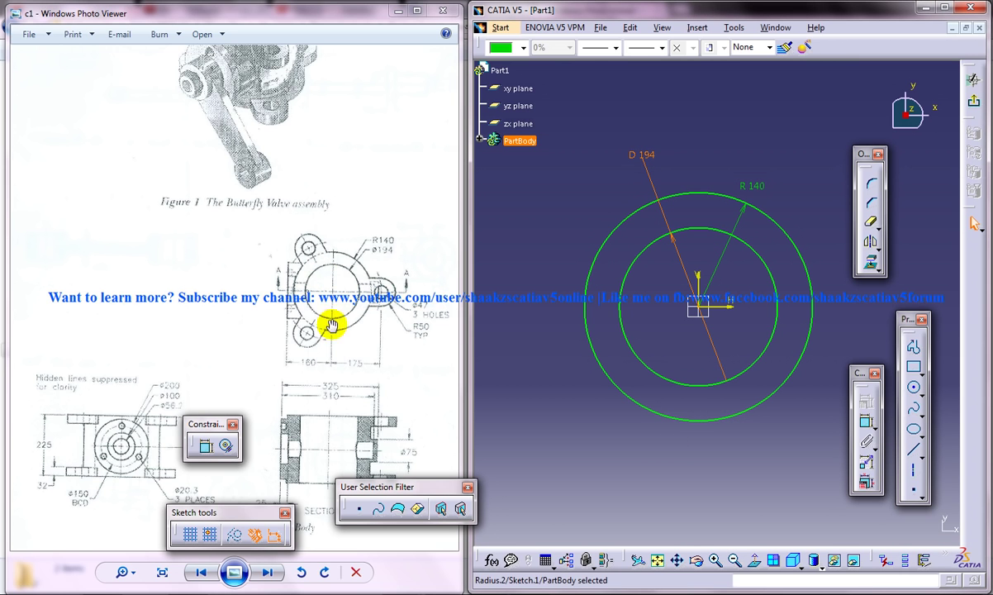
{"action": "left_click", "coordinate": [973, 102]}
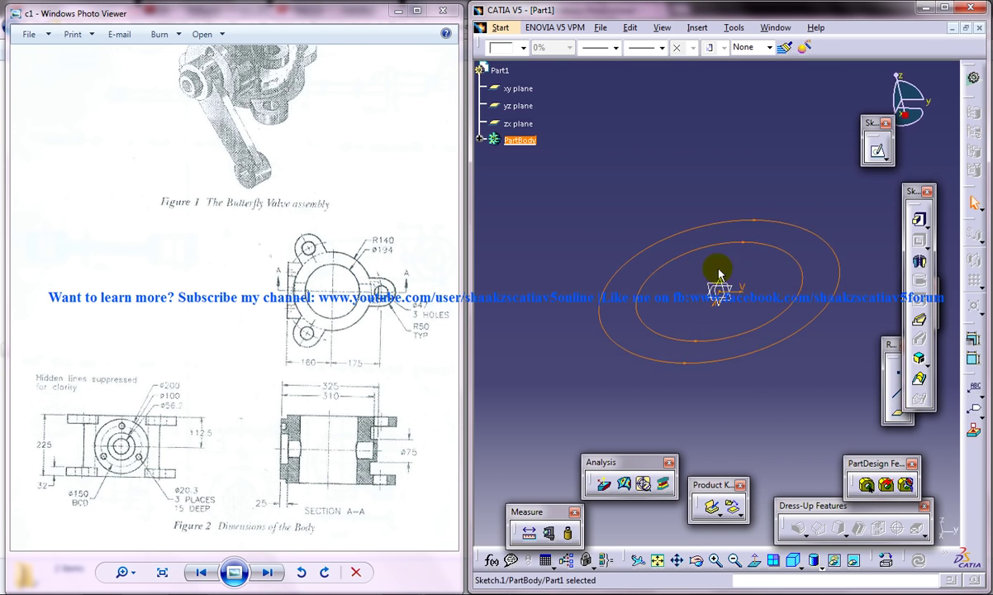
- Pad the ring sketch with mirrored extent, using a length of 225/2 mm
{"action": "left_click", "coordinate": [919, 219]}
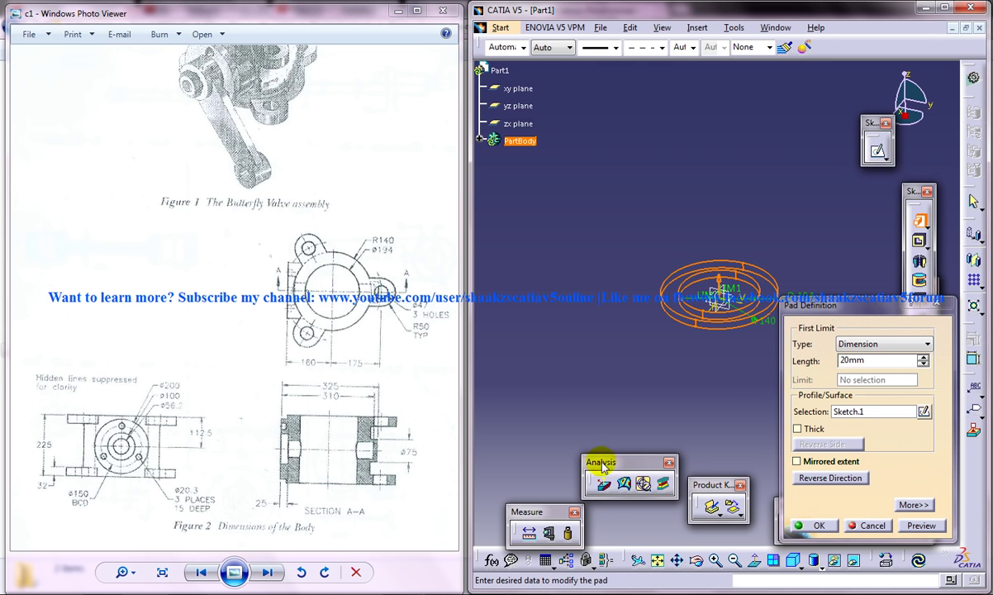
{"action": "left_click", "coordinate": [819, 465]}
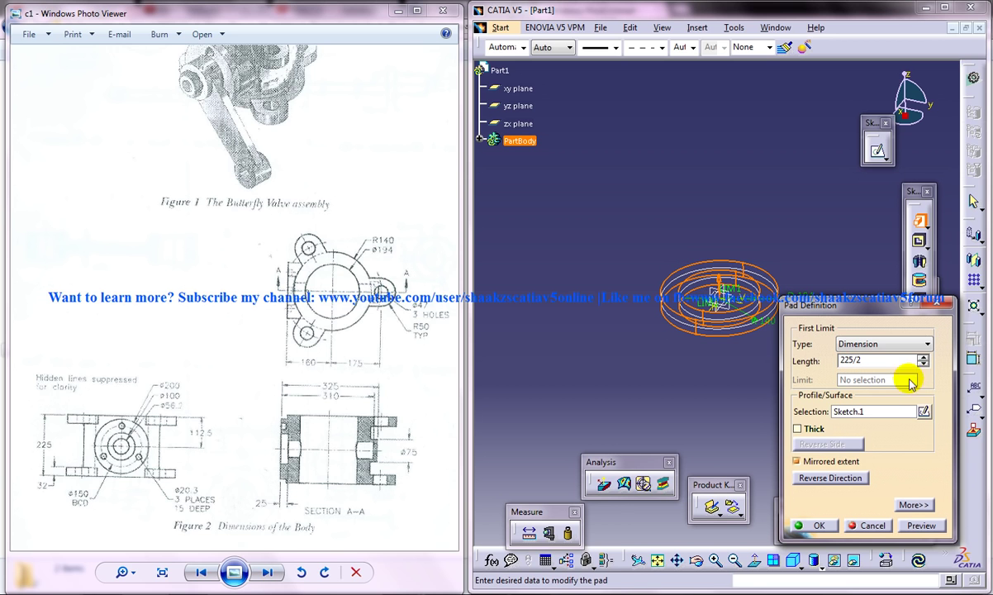
{"action": "key", "text": "Return"}
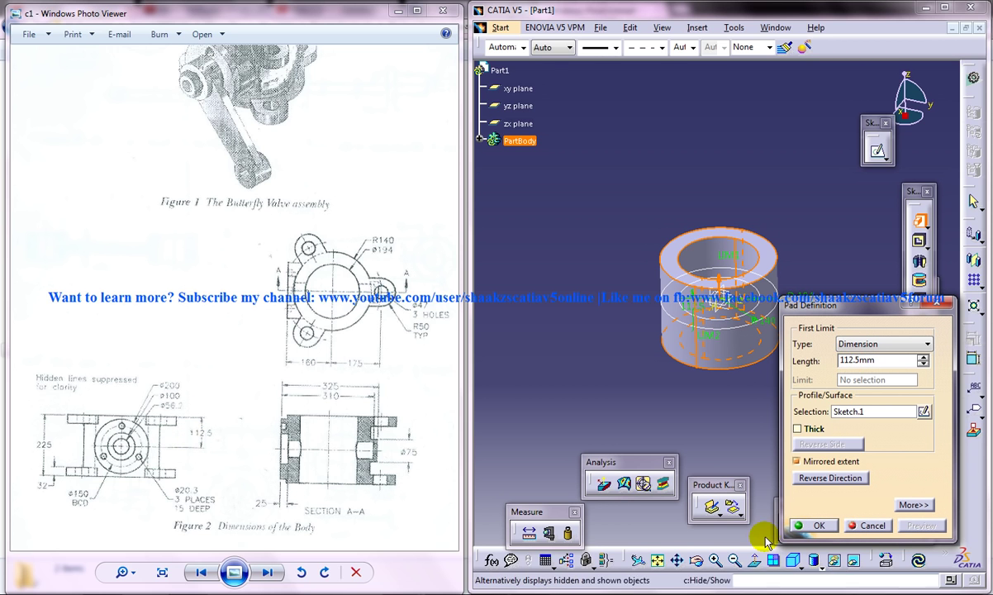
{"action": "left_click", "coordinate": [814, 525]}
- Start a sketch on the top annular face of the hollow cylinder
{"action": "middle_click_drag", "start_coordinate": [799, 399], "coordinate": [711, 401]}
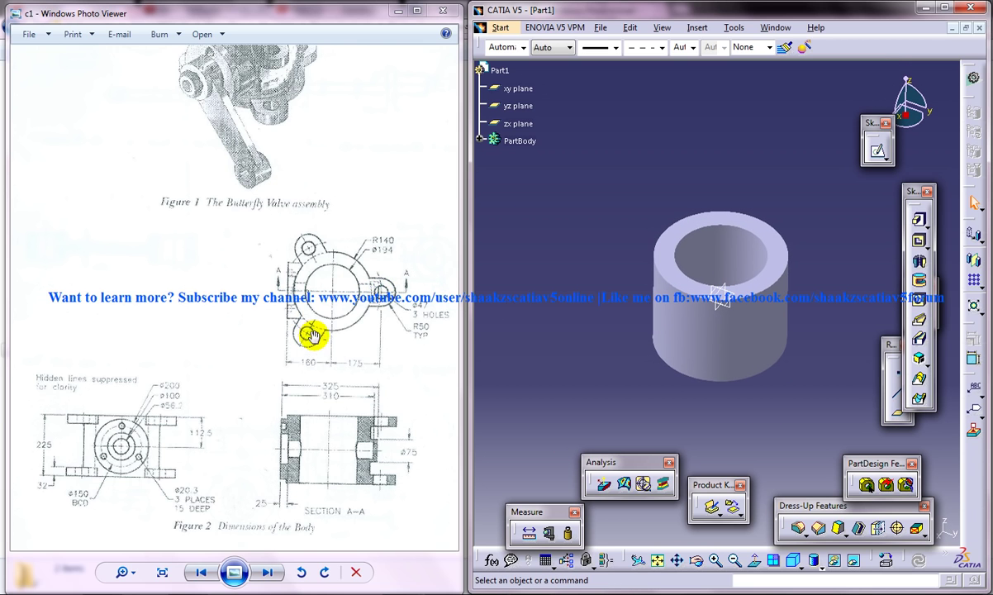
{"action": "middle_click_drag", "start_coordinate": [721, 334], "coordinate": [721, 334]}
{"action": "left_click", "coordinate": [691, 287]}
{"action": "left_click", "coordinate": [879, 154]}
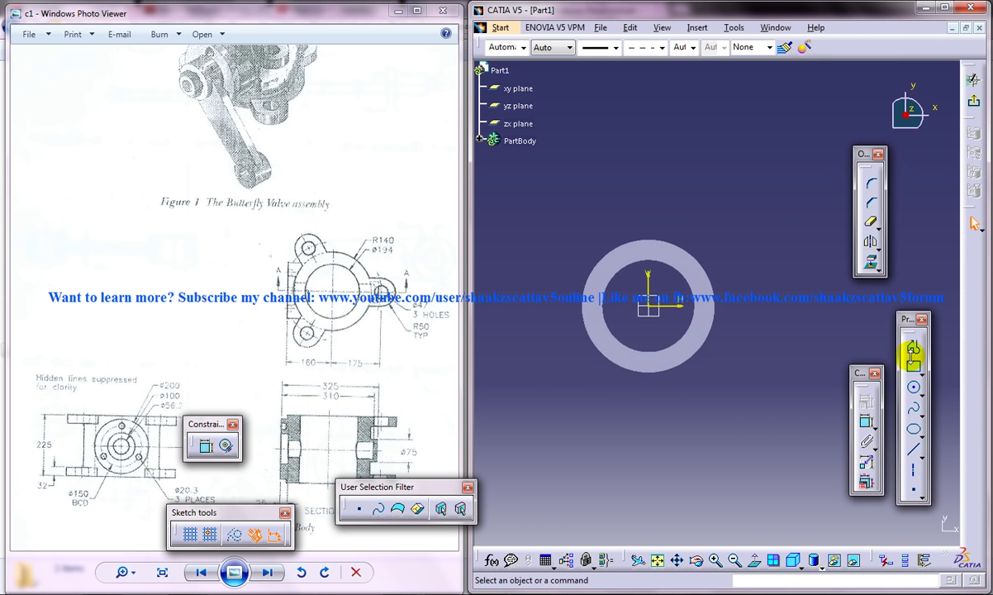
- Following the lug in the reference drawing, sketch a small circle on the horizontal axis outside the ring and a larger concentric circle around it
{"action": "left_click", "coordinate": [913, 388]}
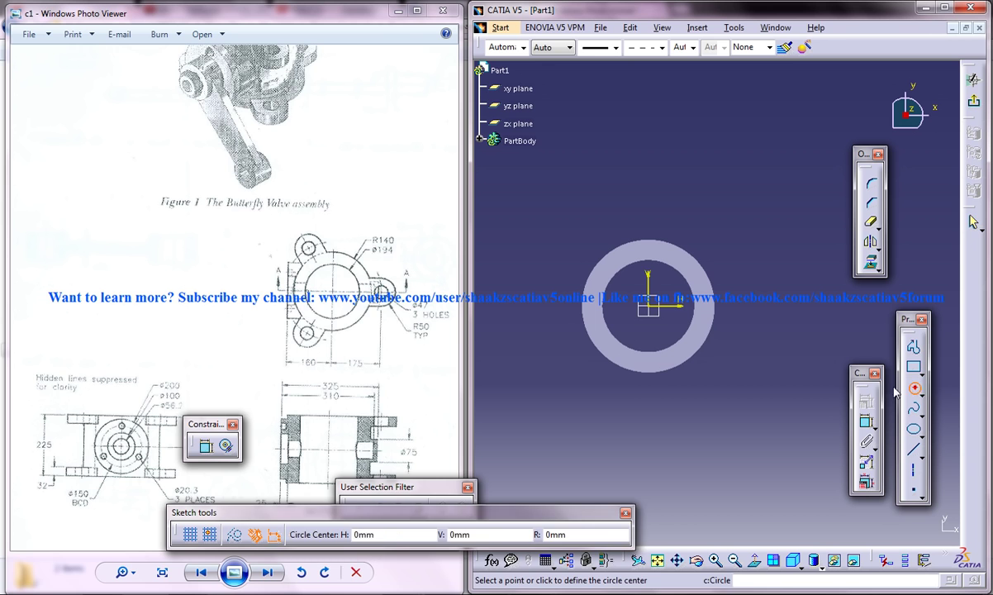
{"action": "left_click", "coordinate": [378, 285]}
{"action": "scroll", "coordinate": [363, 298], "scroll_direction": "up", "scroll_amount": 3}
{"action": "left_click_drag", "start_coordinate": [349, 298], "coordinate": [272, 336]}
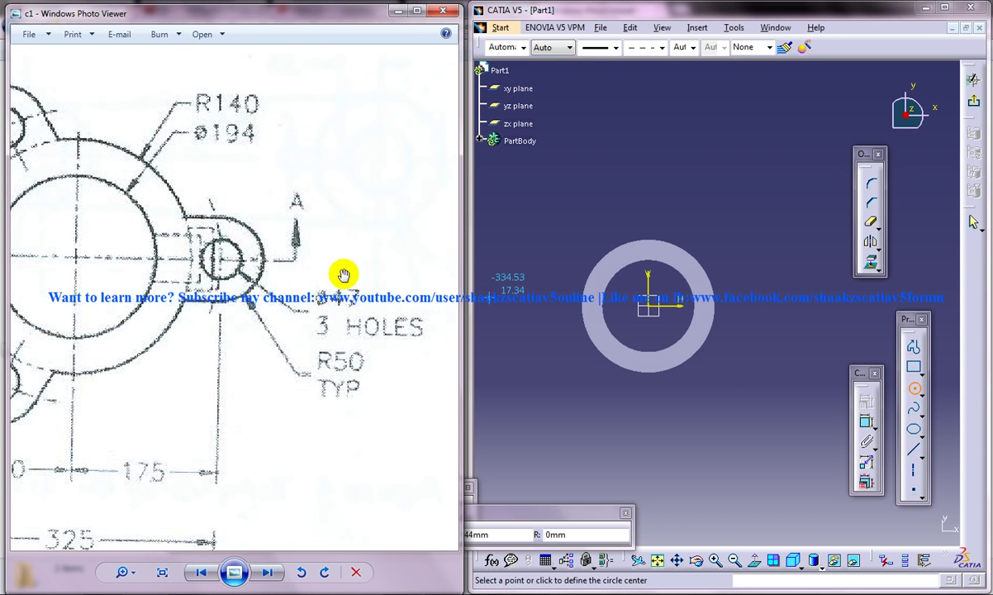
{"action": "left_click", "coordinate": [734, 306]}
{"action": "left_click", "coordinate": [739, 306]}
{"action": "middle_click_drag", "start_coordinate": [757, 304], "coordinate": [752, 286]}
{"action": "left_click", "coordinate": [741, 307]}
{"action": "left_click", "coordinate": [768, 306]}
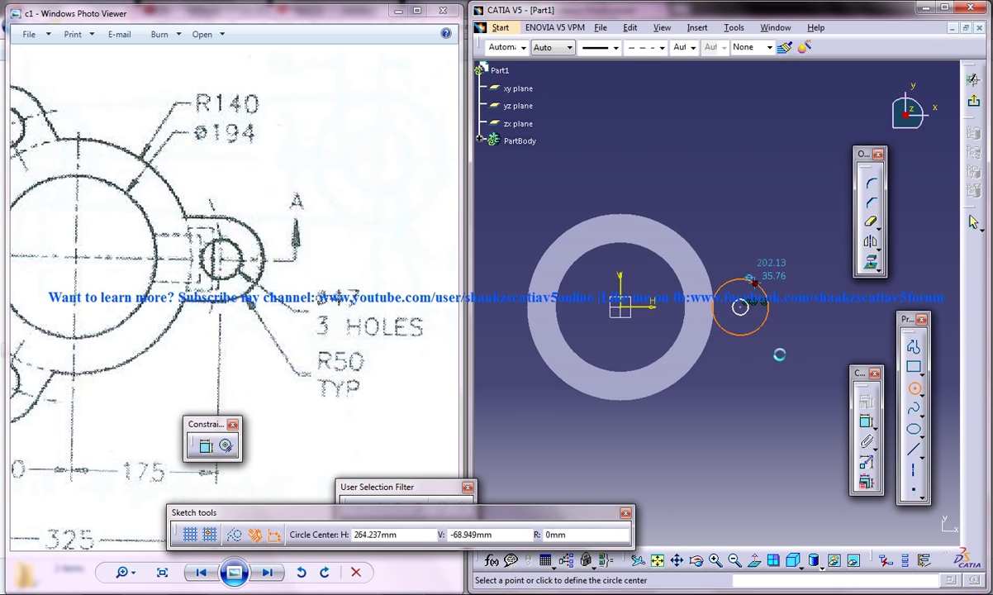
- Draw a horizontal line over the two lug circles and constrain it tangent to the larger circle
{"action": "left_click", "coordinate": [914, 449]}
{"action": "left_click", "coordinate": [653, 277]}
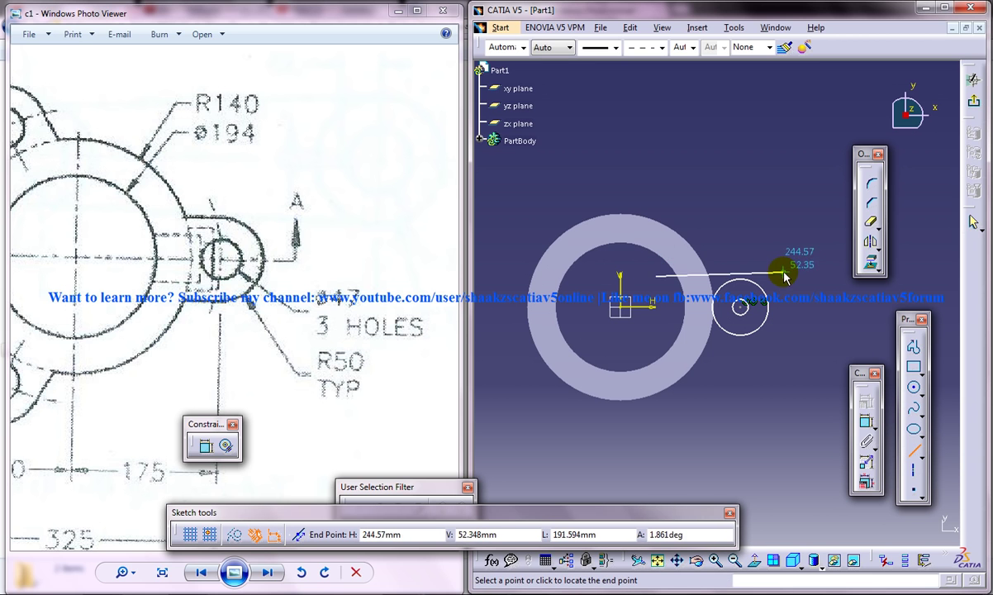
{"action": "left_click", "coordinate": [789, 276]}
{"action": "left_click", "coordinate": [865, 422]}
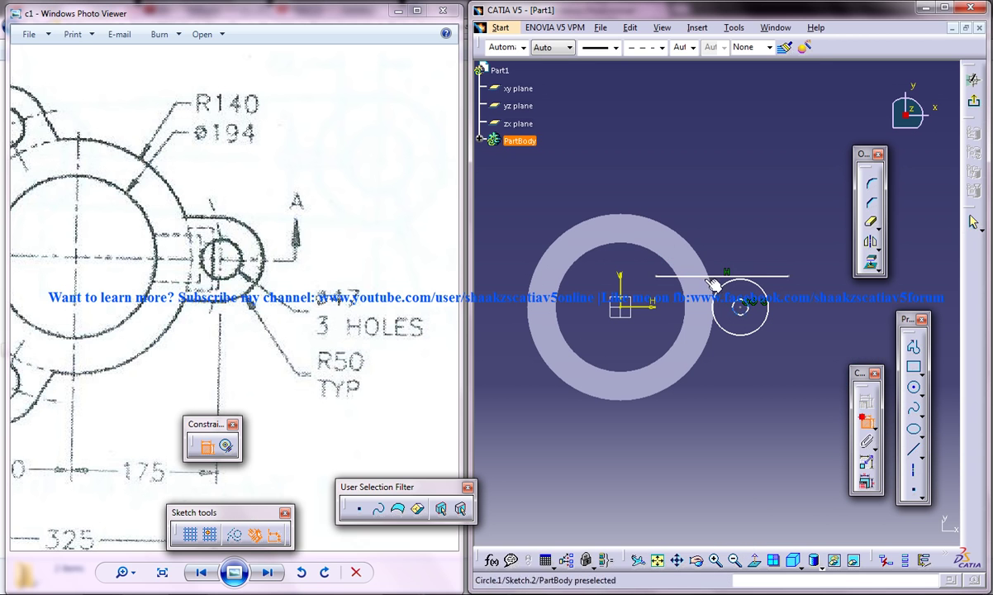
{"action": "left_click", "coordinate": [698, 276]}
{"action": "right_click", "coordinate": [790, 285]}
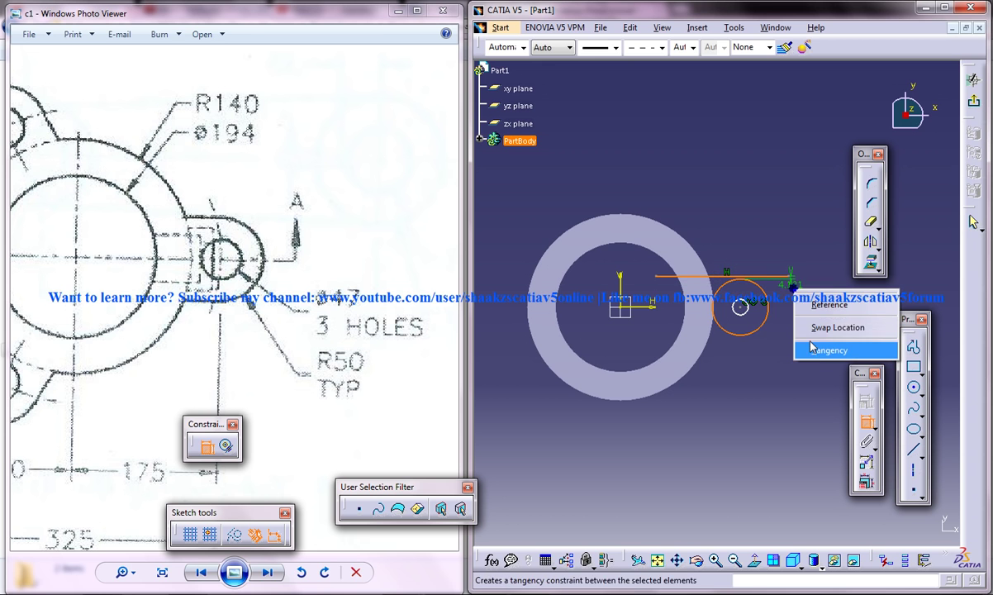
{"action": "left_click", "coordinate": [812, 350]}
- Dimension the larger lug circle as a radius and set it to 50 mm
{"action": "middle_click_drag", "start_coordinate": [772, 273], "coordinate": [773, 248]}
{"action": "left_click", "coordinate": [775, 289]}
{"action": "double_click", "coordinate": [803, 289]}
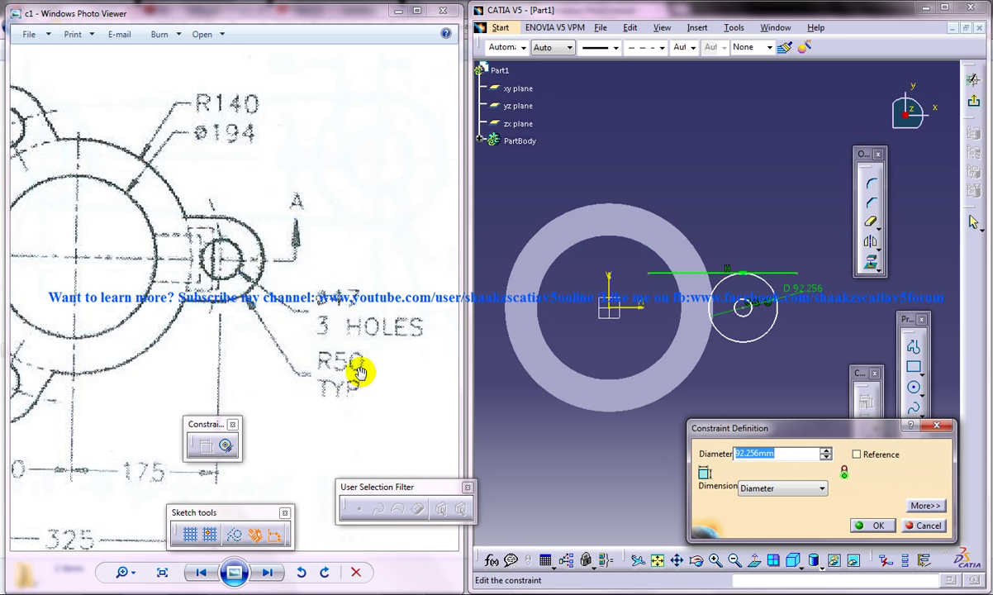
{"action": "left_click", "coordinate": [777, 488]}
{"action": "left_click", "coordinate": [754, 506]}
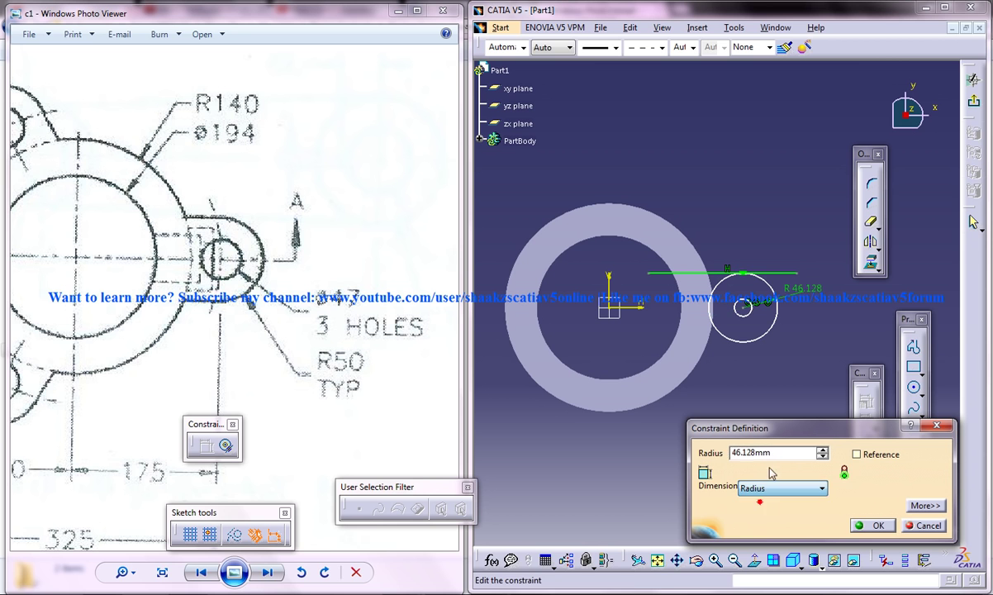
{"action": "left_click", "coordinate": [652, 465]}
{"action": "key", "text": "Return"}
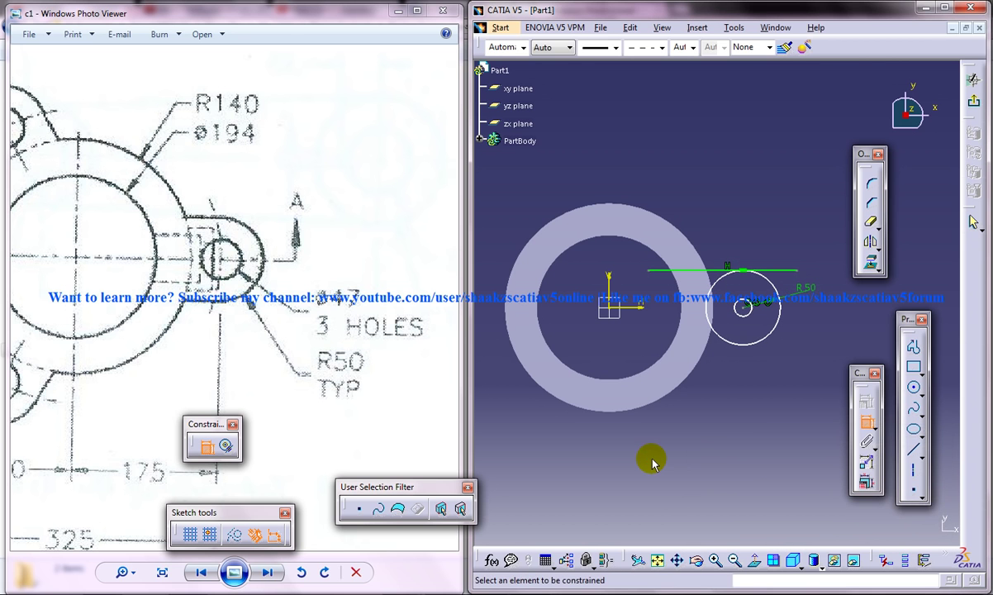
- Dimension the small lug hole circle as a diameter and set it to 47 mm
{"action": "left_click", "coordinate": [802, 359]}
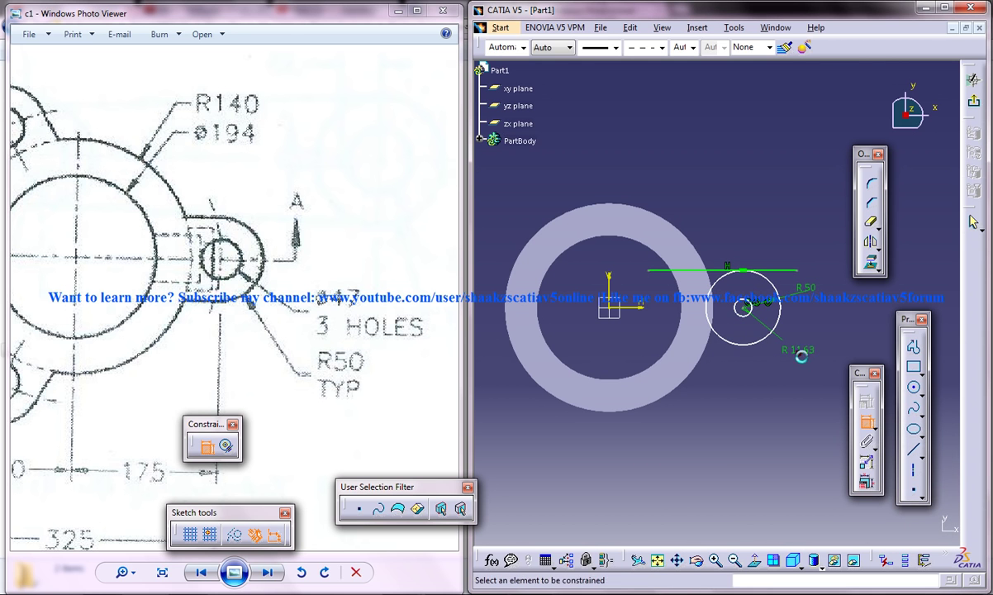
{"action": "double_click", "coordinate": [797, 350]}
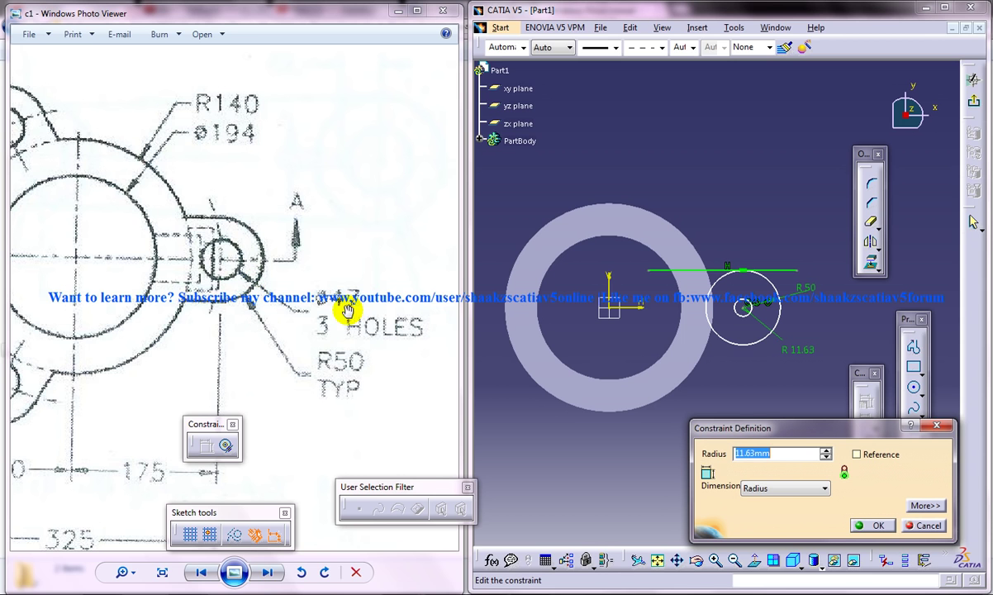
{"action": "left_click", "coordinate": [760, 488]}
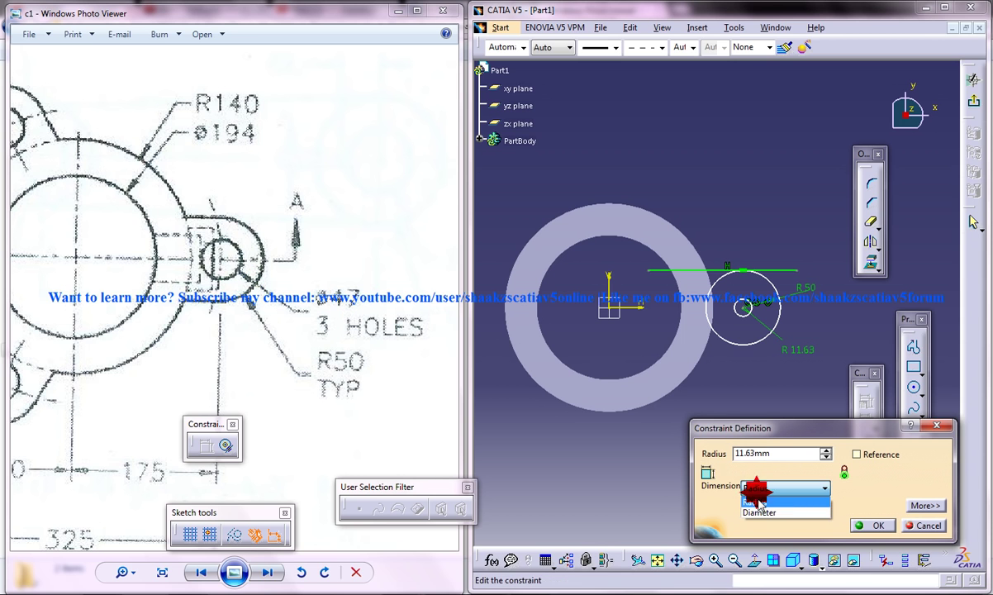
{"action": "left_click", "coordinate": [762, 506]}
{"action": "left_click_drag", "start_coordinate": [775, 454], "coordinate": [674, 455]}
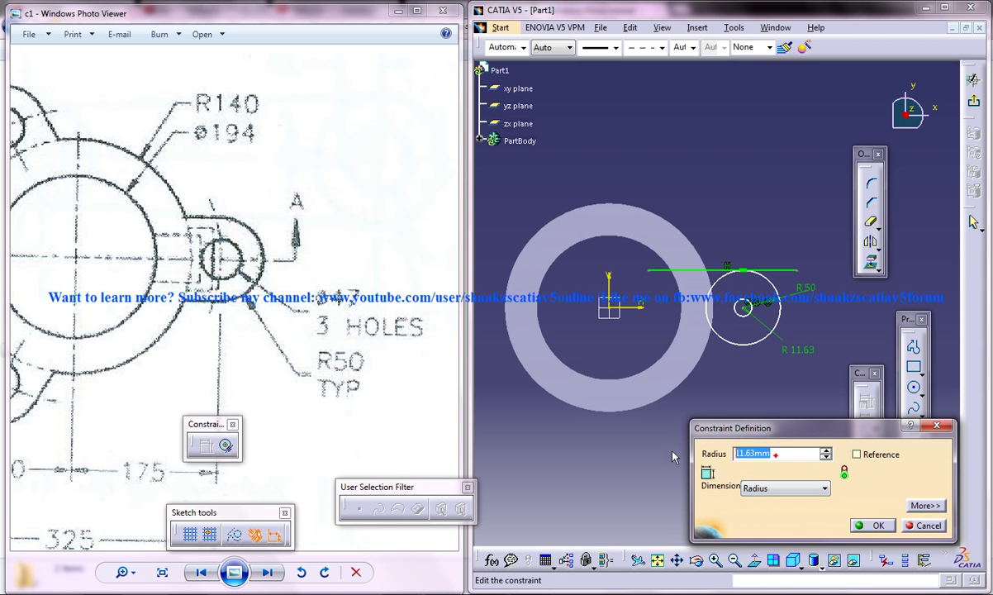
{"action": "left_click", "coordinate": [766, 489]}
{"action": "left_click", "coordinate": [763, 504]}
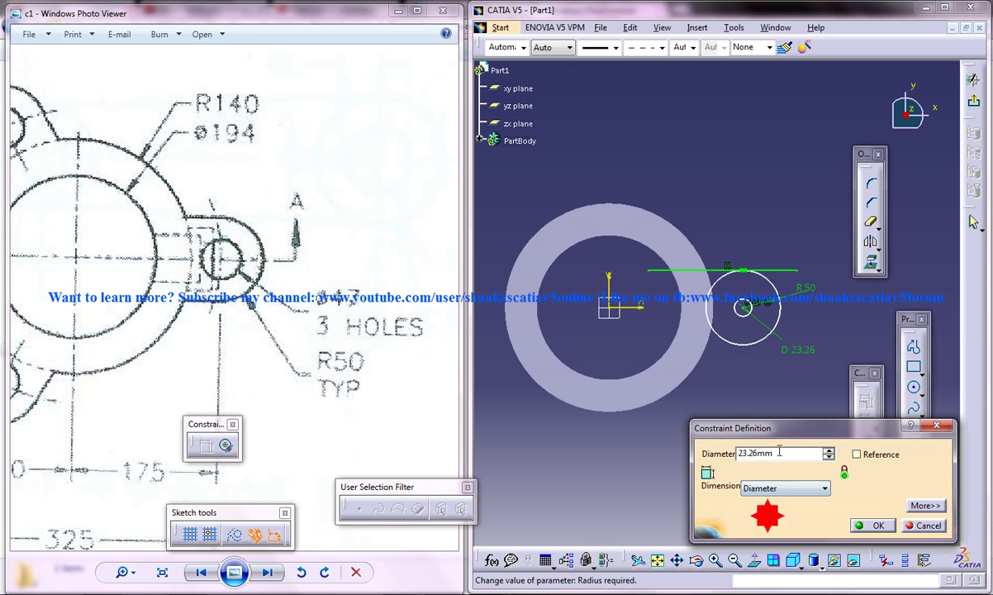
{"action": "type", "text": "47"}
{"action": "key", "text": "Return"}
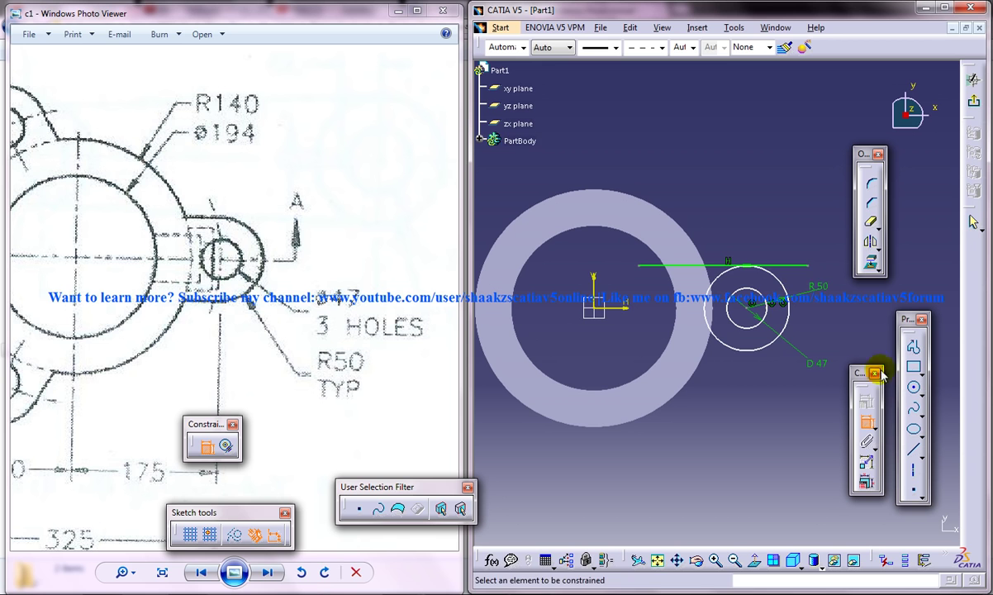
- Trim off the part of the horizontal line that extends beyond its tangent point on the larger lug circle
{"action": "left_click", "coordinate": [872, 221]}
{"action": "left_click", "coordinate": [797, 266]}
{"action": "middle_click_drag", "start_coordinate": [777, 269], "coordinate": [775, 287]}
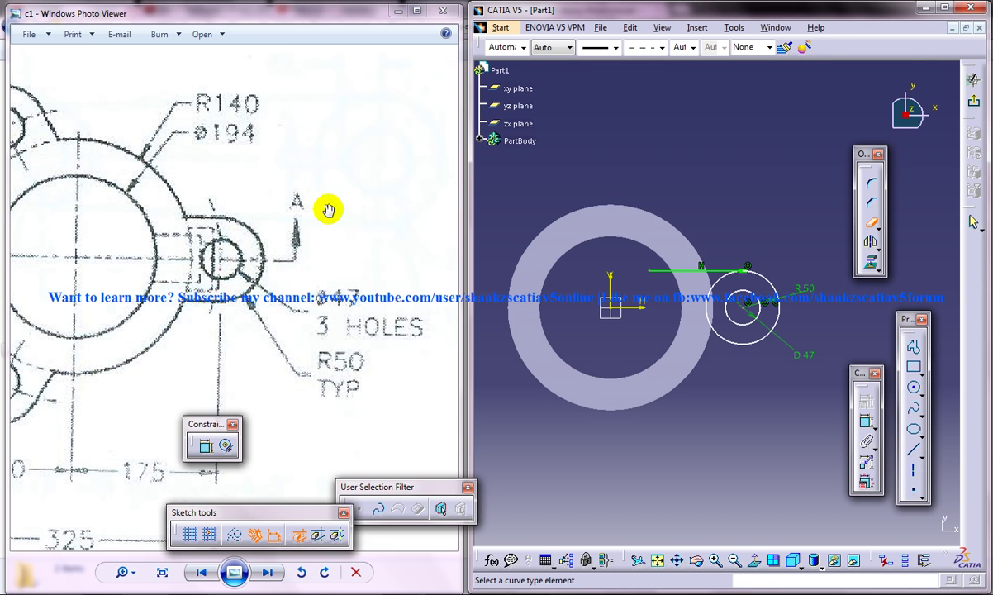
- Draw a circle centred on the origin through the lug circles' centre and convert it to construction geometry
{"action": "scroll", "coordinate": [328, 210], "scroll_direction": "down", "scroll_amount": 3}
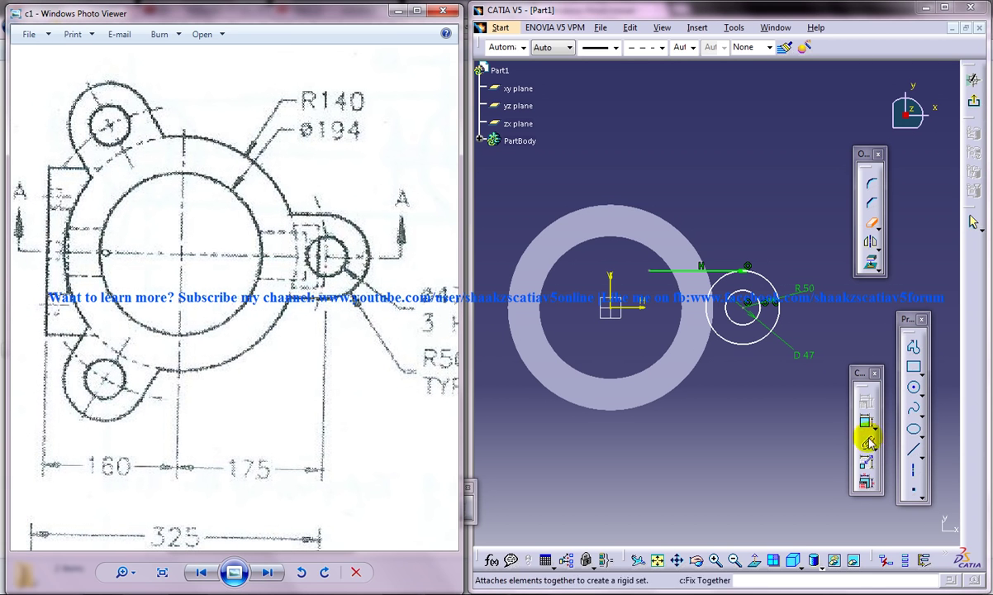
{"action": "left_click", "coordinate": [913, 388]}
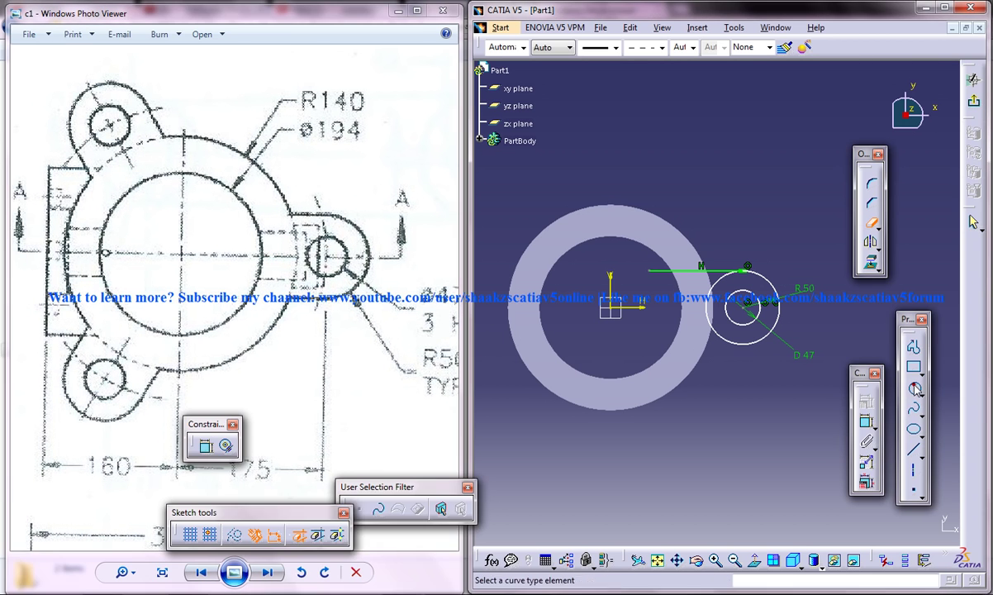
{"action": "left_click", "coordinate": [616, 311]}
{"action": "left_click", "coordinate": [234, 535]}
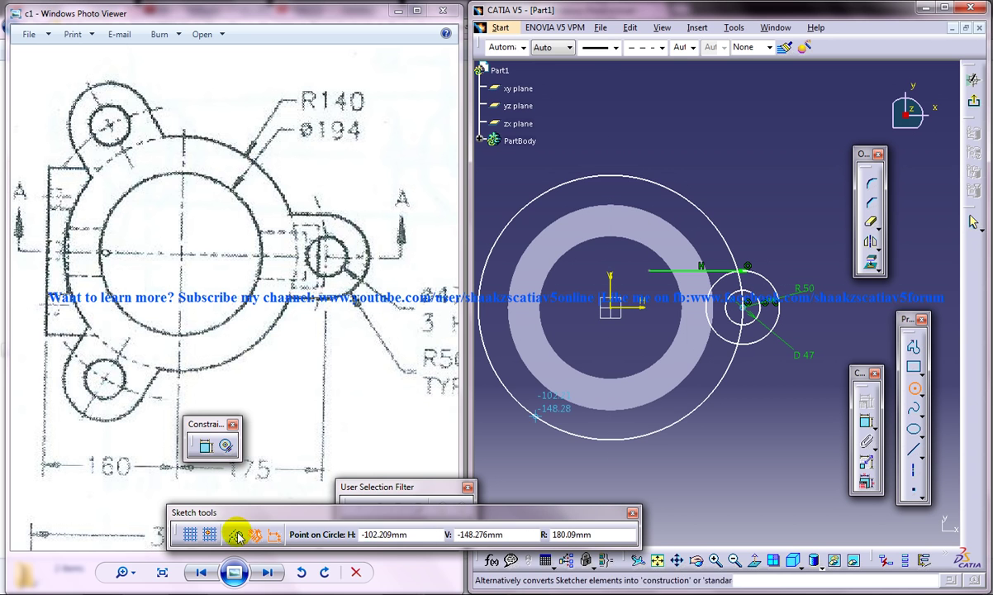
{"action": "left_click", "coordinate": [743, 308]}
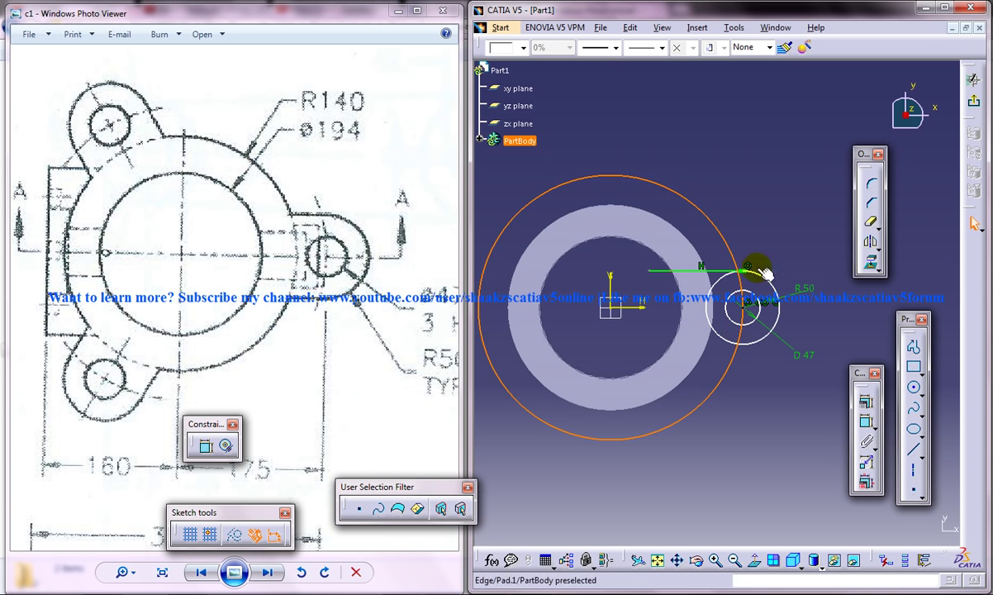
{"action": "left_click", "coordinate": [252, 537]}
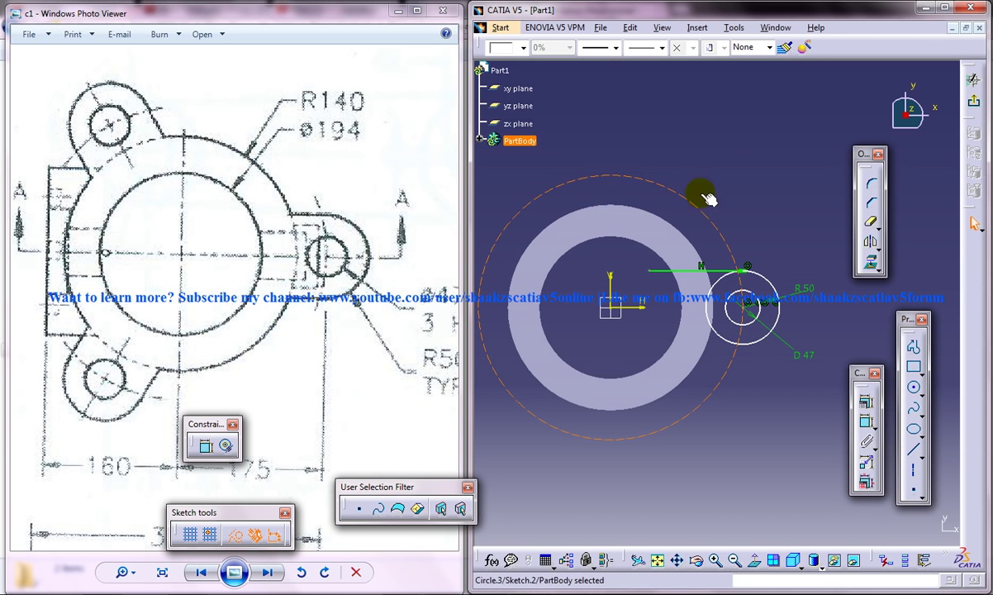
{"action": "left_click", "coordinate": [784, 224]}
- Dimension the construction circle as a radius and set it to 175 mm
{"action": "middle_click_drag", "start_coordinate": [766, 259], "coordinate": [806, 299]}
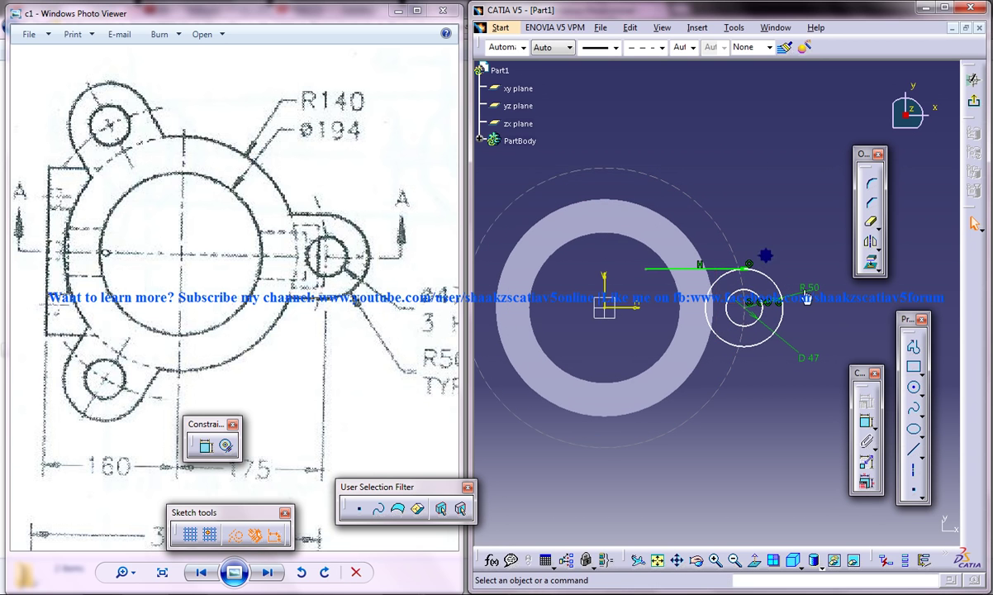
{"action": "left_click", "coordinate": [867, 422]}
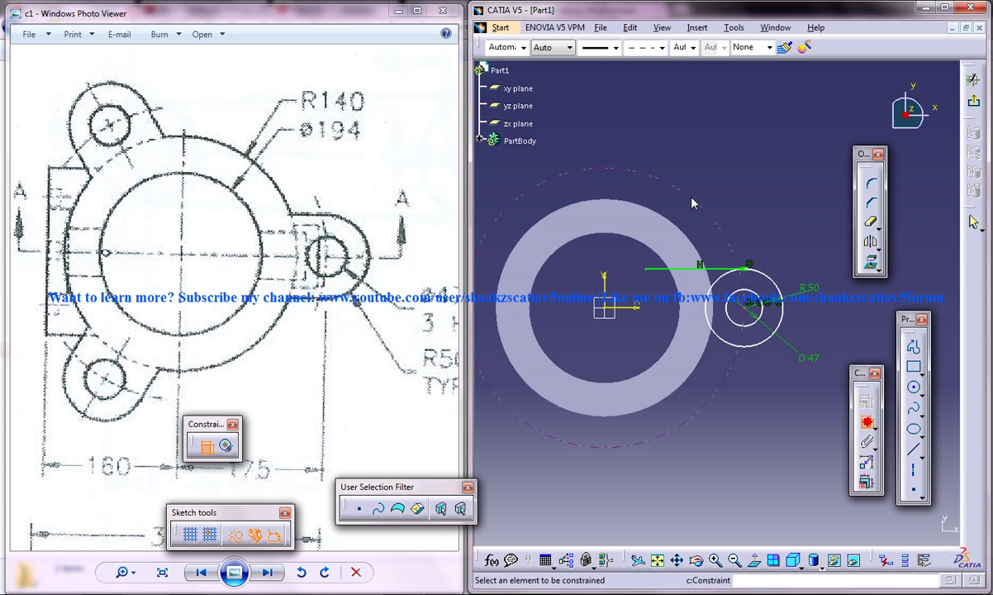
{"action": "left_click", "coordinate": [692, 197]}
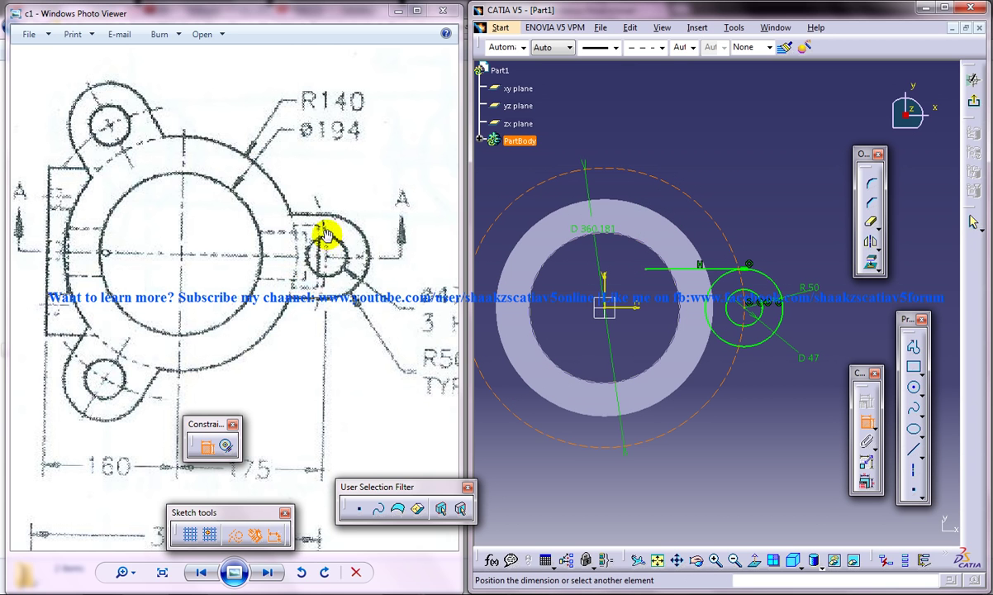
{"action": "left_click", "coordinate": [756, 173]}
{"action": "double_click", "coordinate": [757, 173]}
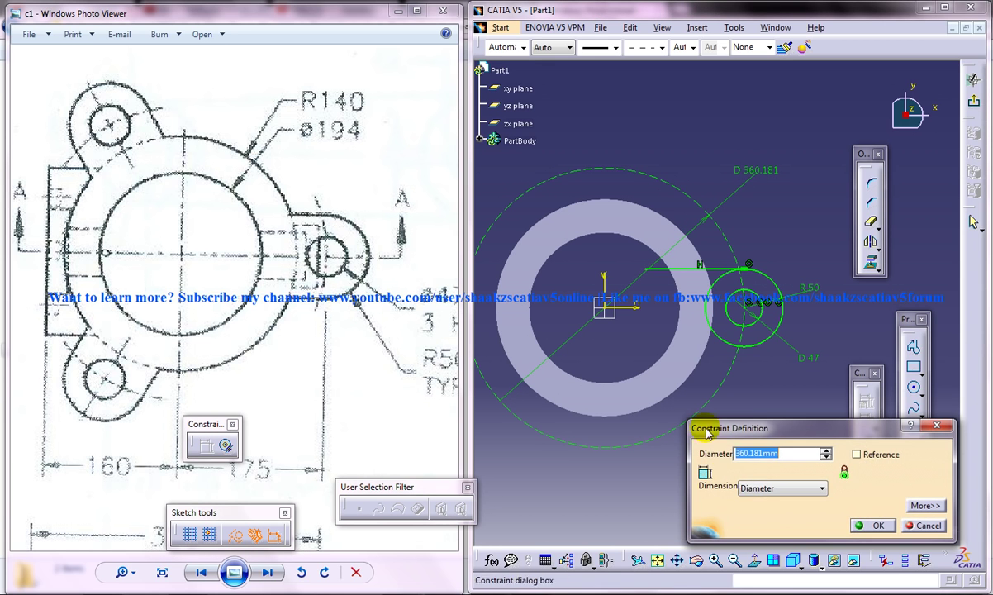
{"action": "left_click", "coordinate": [754, 488]}
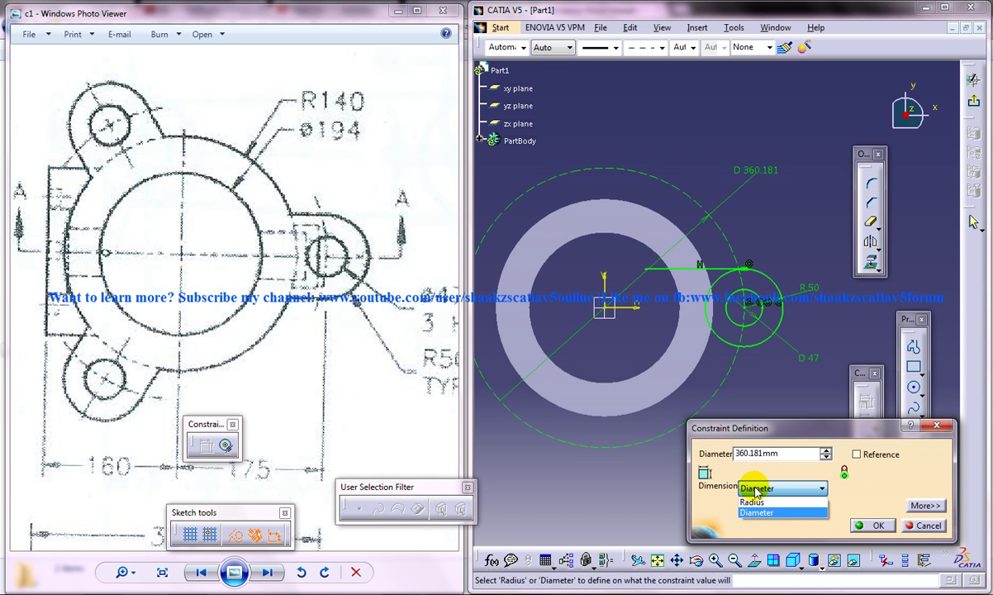
{"action": "left_click", "coordinate": [752, 502]}
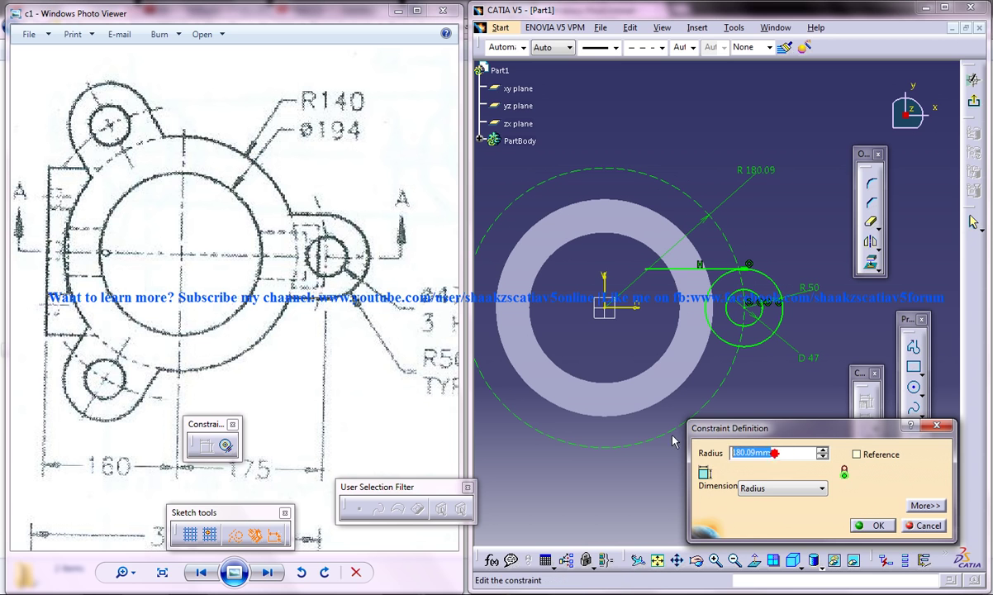
{"action": "key", "text": "Return"}
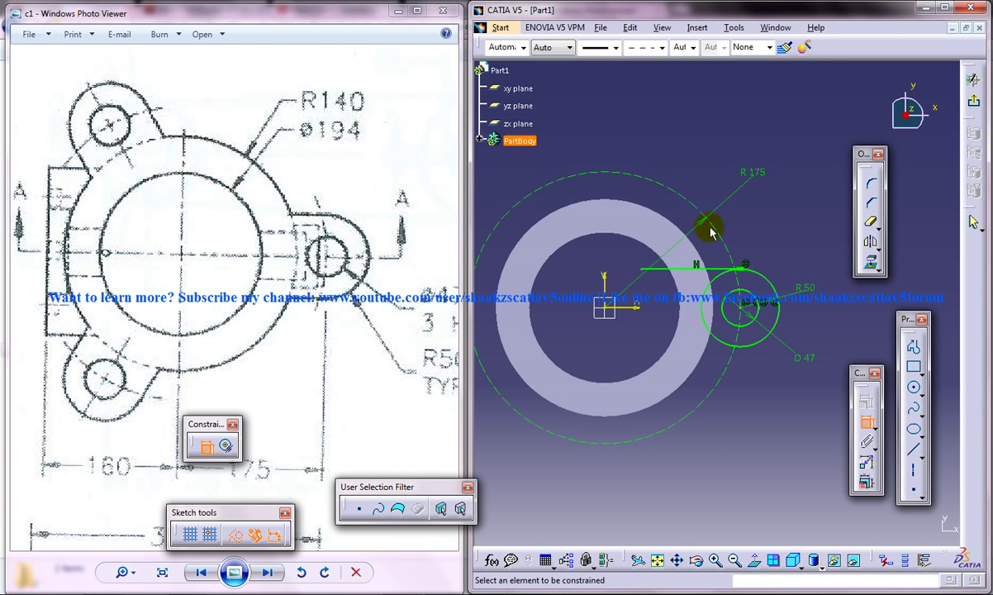
- Project the cylinder's outer circular edge into the sketch and convert the projection to standard geometry
{"action": "mouse_move", "coordinate": [676, 219]}
{"action": "middle_mouse_down"}
{"action": "mouse_move", "coordinate": [678, 231]}
{"action": "mouse_move", "coordinate": [677, 194]}
{"action": "mouse_move", "coordinate": [688, 230]}
{"action": "mouse_move", "coordinate": [691, 191]}
{"action": "middle_mouse_up"}
{"action": "left_click", "coordinate": [870, 264]}
{"action": "left_click", "coordinate": [693, 249]}
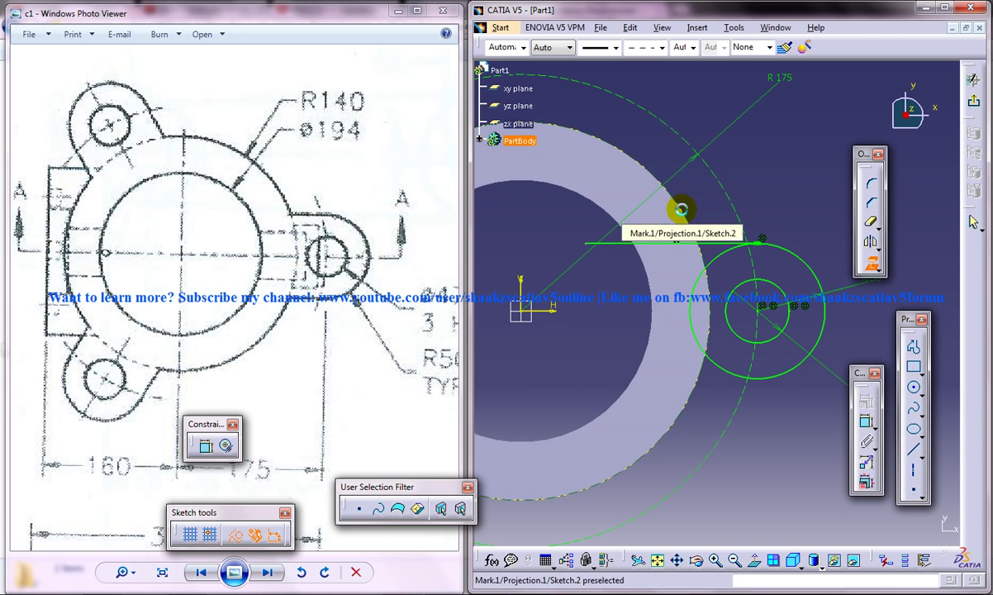
{"action": "left_click", "coordinate": [687, 211]}
{"action": "left_click", "coordinate": [234, 539]}
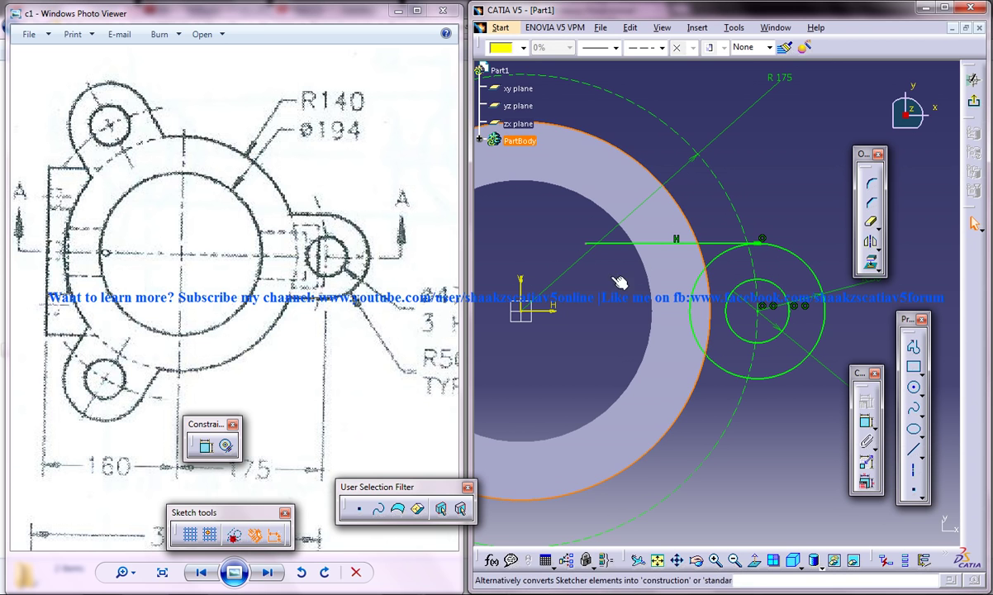
{"action": "middle_click_drag", "start_coordinate": [774, 240], "coordinate": [793, 288]}
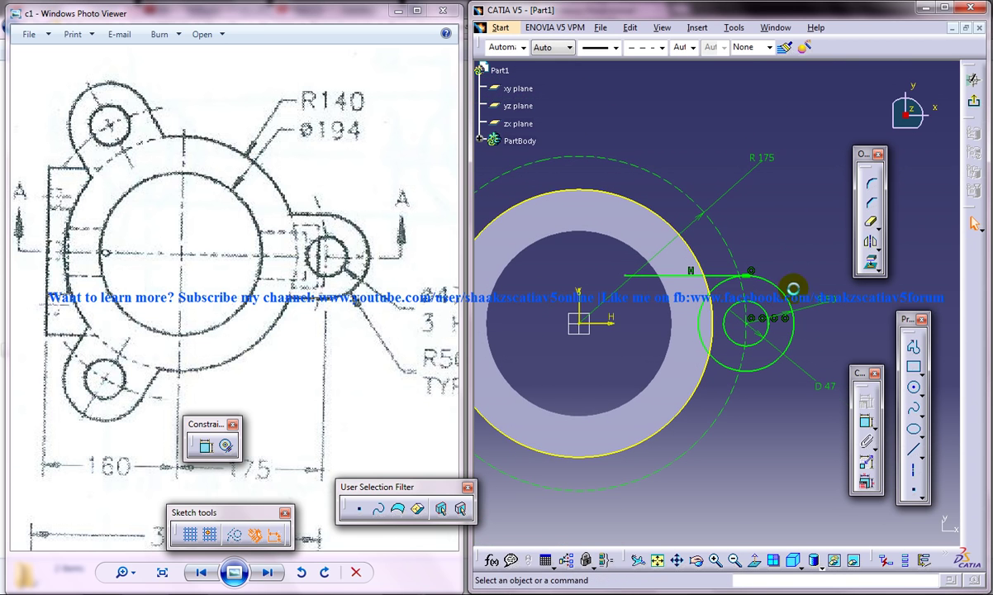
- Trim the tangent line's end inside the projected ring edge and mirror the remaining line about the horizontal axis
{"action": "left_click", "coordinate": [873, 223]}
{"action": "left_click", "coordinate": [691, 256]}
{"action": "middle_click_drag", "start_coordinate": [779, 331], "coordinate": [773, 299]}
{"action": "key", "text": "Escape"}
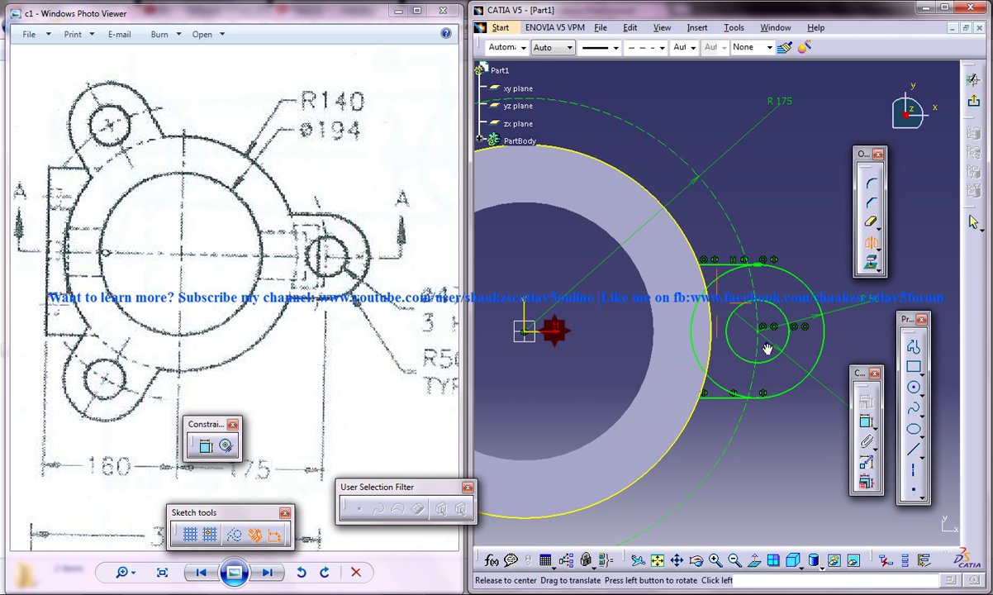
{"action": "middle_click_drag", "start_coordinate": [768, 349], "coordinate": [787, 337]}
- Trim the larger lug circle's inner arc and the projected edge outside the lug to leave a closed outline
{"action": "left_click", "coordinate": [868, 224]}
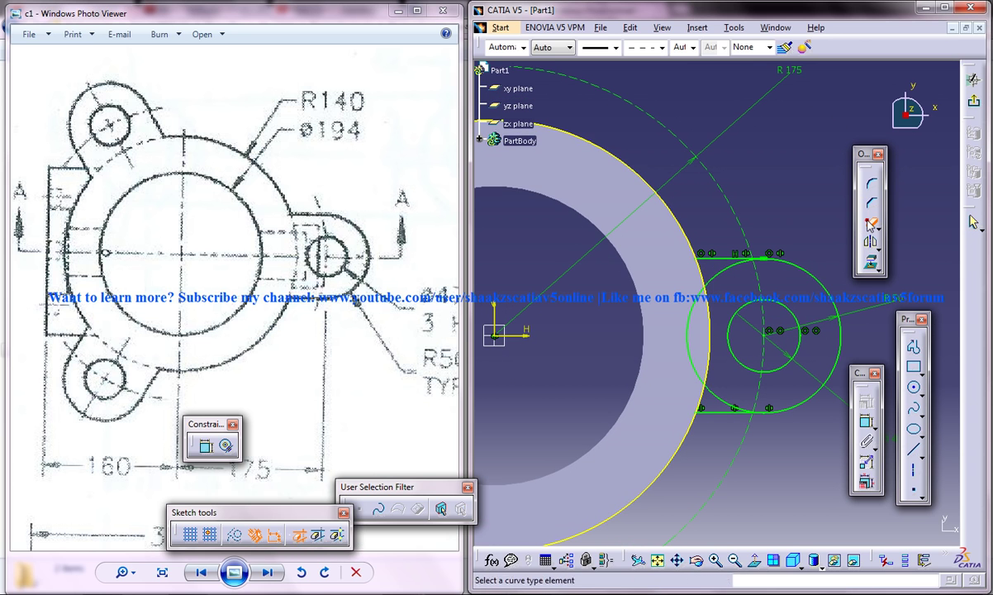
{"action": "left_click", "coordinate": [664, 204]}
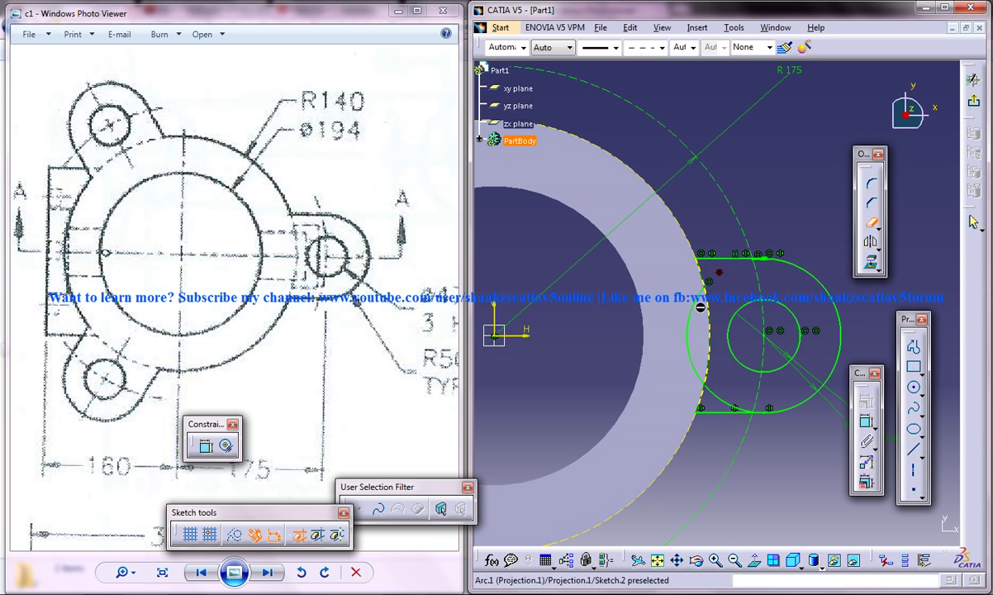
{"action": "mouse_move", "coordinate": [749, 385]}
{"action": "middle_mouse_down"}
{"action": "mouse_move", "coordinate": [753, 355]}
{"action": "mouse_move", "coordinate": [645, 293]}
{"action": "middle_mouse_up"}
{"action": "mouse_move", "coordinate": [715, 317]}
{"action": "middle_mouse_down"}
{"action": "mouse_move", "coordinate": [736, 384]}
{"action": "mouse_move", "coordinate": [703, 318]}
{"action": "mouse_move", "coordinate": [693, 186]}
{"action": "middle_mouse_up"}
{"action": "mouse_move", "coordinate": [661, 277]}
{"action": "middle_mouse_down"}
{"action": "mouse_move", "coordinate": [650, 284]}
{"action": "mouse_move", "coordinate": [665, 291]}
{"action": "mouse_move", "coordinate": [694, 204]}
{"action": "mouse_move", "coordinate": [734, 304]}
{"action": "middle_mouse_up"}
{"action": "middle_click_drag", "start_coordinate": [685, 219], "coordinate": [705, 345]}
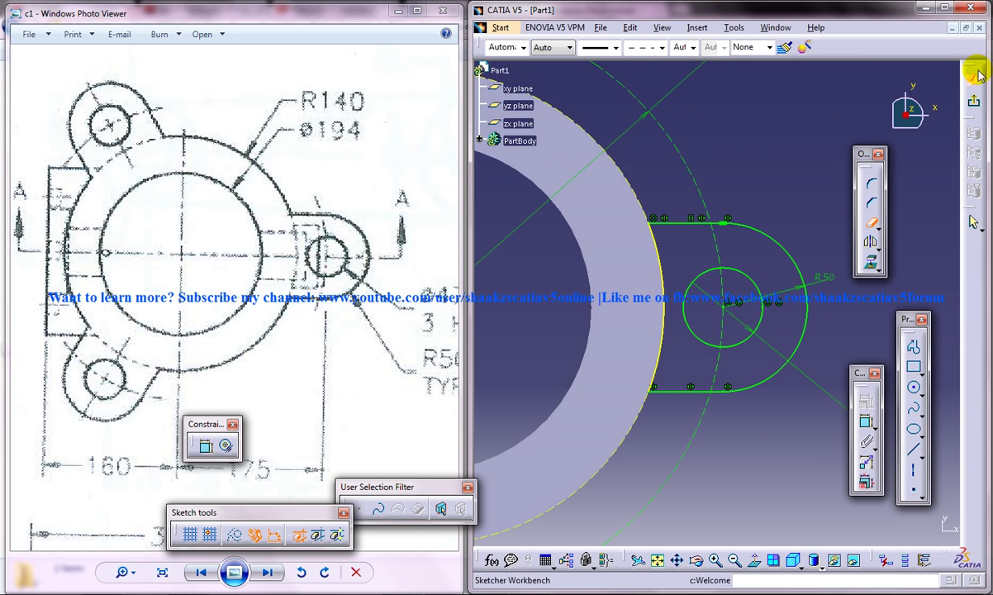
- Exit the lug sketch and start a sketch on the bottom annular face of the hollow cylinder
{"action": "left_click", "coordinate": [975, 101]}
{"action": "mouse_move", "coordinate": [735, 207]}
{"action": "middle_mouse_down"}
{"action": "mouse_move", "coordinate": [710, 312]}
{"action": "mouse_move", "coordinate": [776, 350]}
{"action": "mouse_move", "coordinate": [610, 277]}
{"action": "mouse_move", "coordinate": [610, 399]}
{"action": "mouse_move", "coordinate": [673, 382]}
{"action": "middle_mouse_up"}
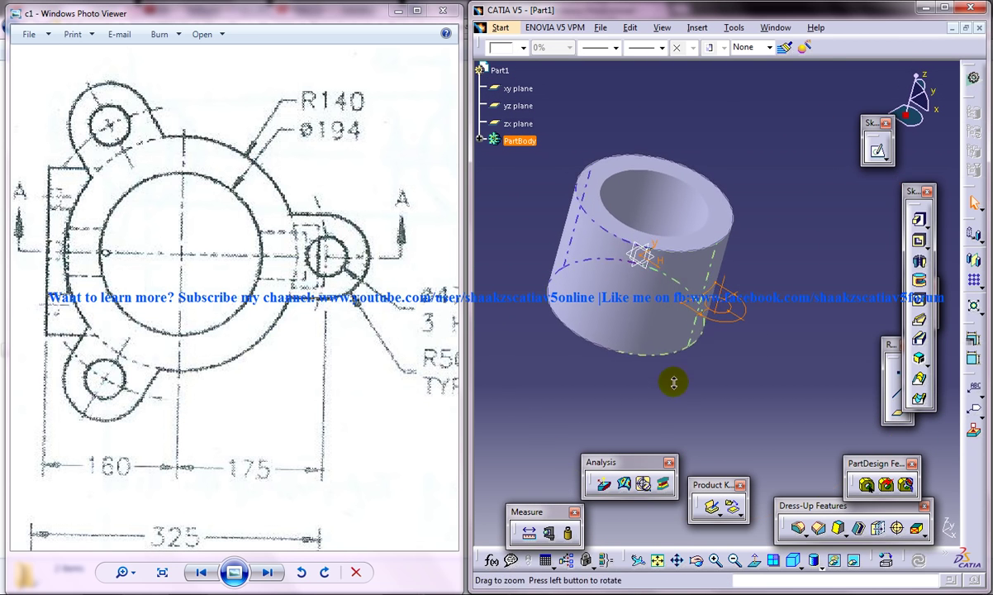
{"action": "middle_click_drag", "start_coordinate": [626, 309], "coordinate": [630, 347]}
{"action": "mouse_move", "coordinate": [690, 356]}
{"action": "middle_mouse_down"}
{"action": "mouse_move", "coordinate": [717, 151]}
{"action": "mouse_move", "coordinate": [685, 263]}
{"action": "mouse_move", "coordinate": [676, 332]}
{"action": "mouse_move", "coordinate": [705, 312]}
{"action": "mouse_move", "coordinate": [697, 256]}
{"action": "mouse_move", "coordinate": [687, 363]}
{"action": "middle_mouse_up"}
{"action": "left_click", "coordinate": [687, 363]}
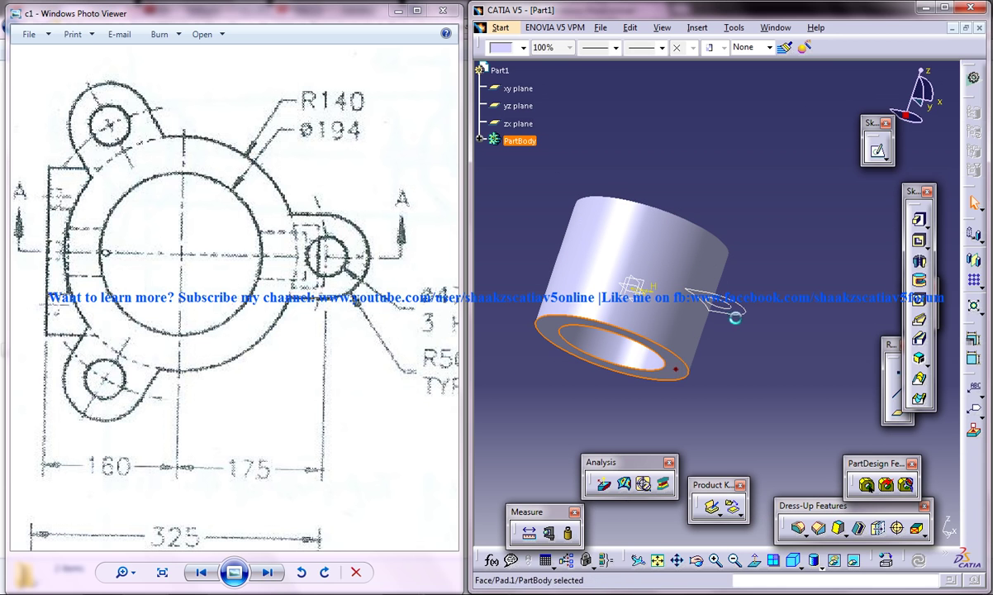
{"action": "left_click", "coordinate": [878, 152]}
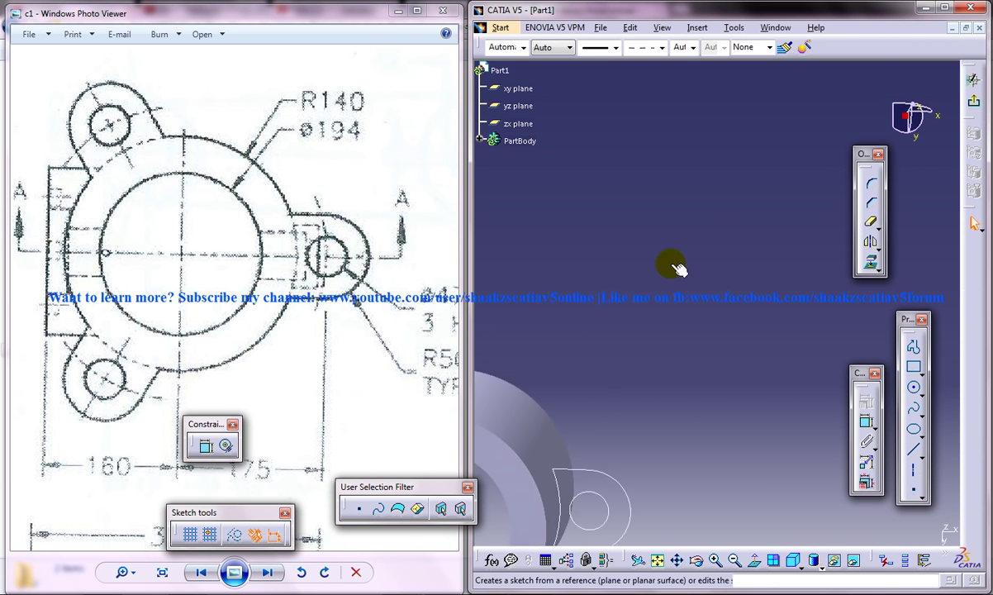
{"action": "left_click", "coordinate": [479, 140]}
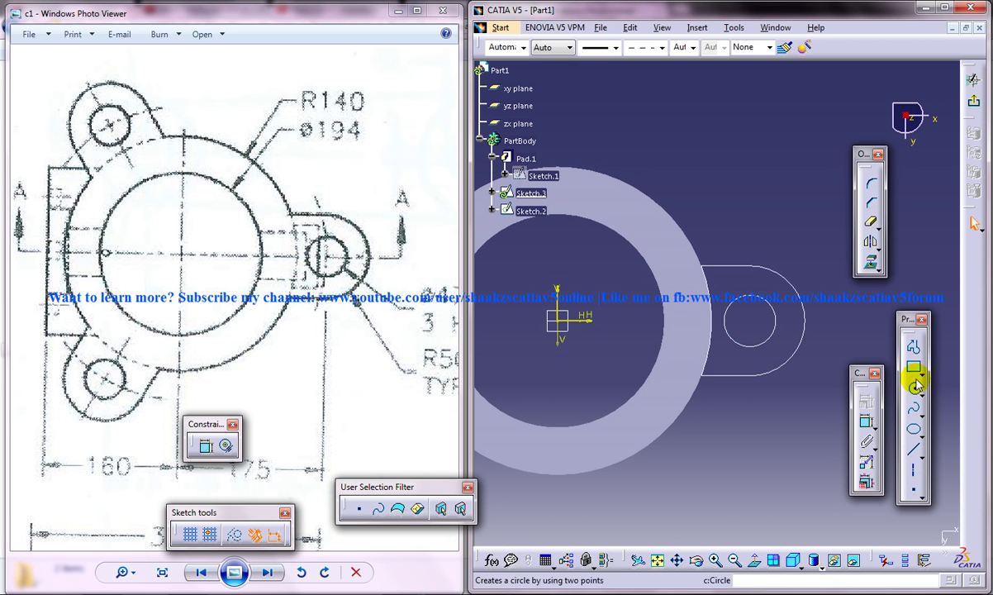
{"action": "left_click", "coordinate": [527, 193]}
{"action": "left_click", "coordinate": [798, 338]}
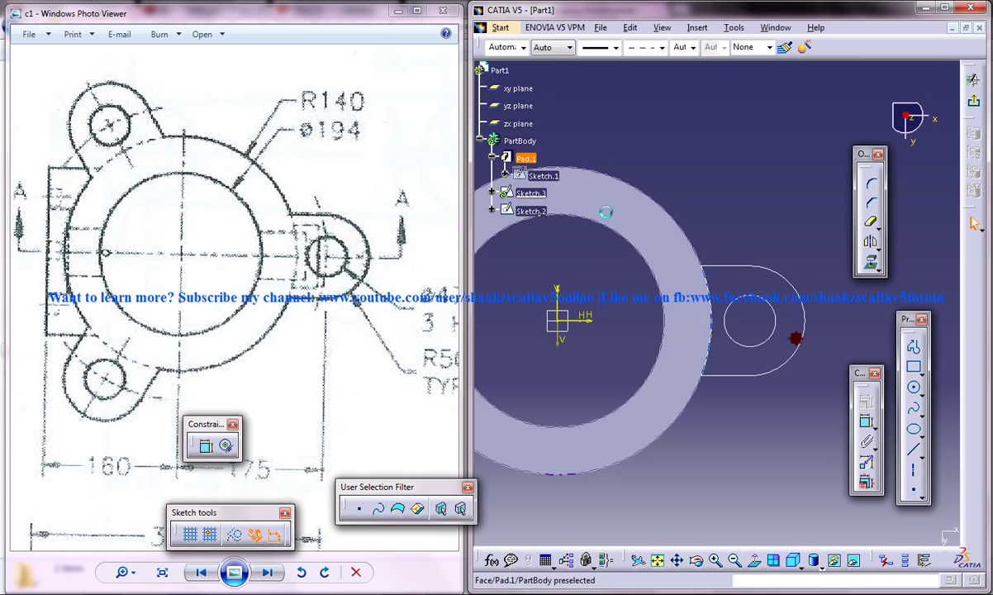
{"action": "left_click", "coordinate": [974, 106]}
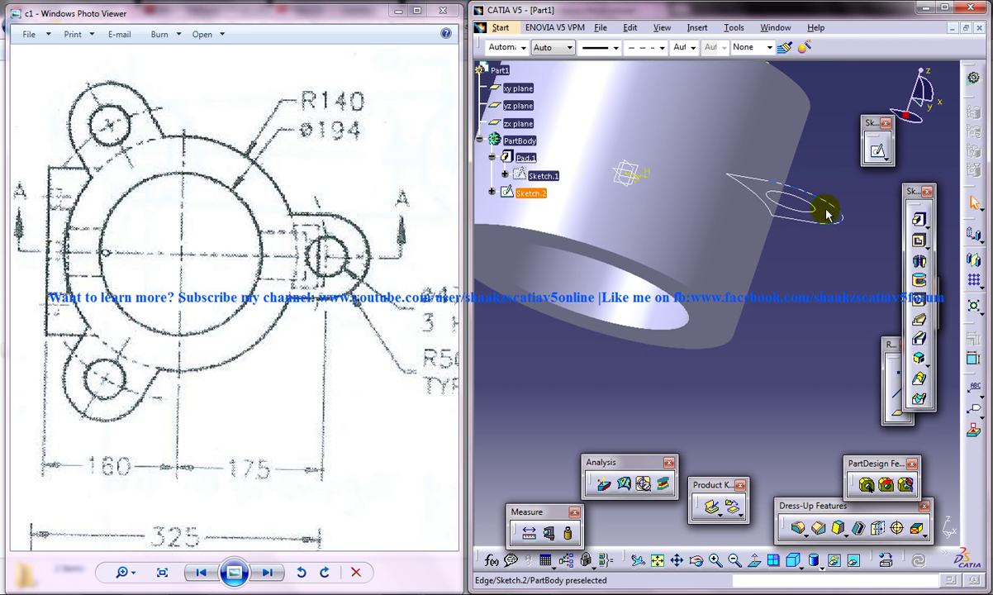
- Sketch on the cylinder's bottom annular face, projecting the whole original lug sketch (Sketch.2) onto it, and exit the sketch
{"action": "left_click", "coordinate": [711, 316]}
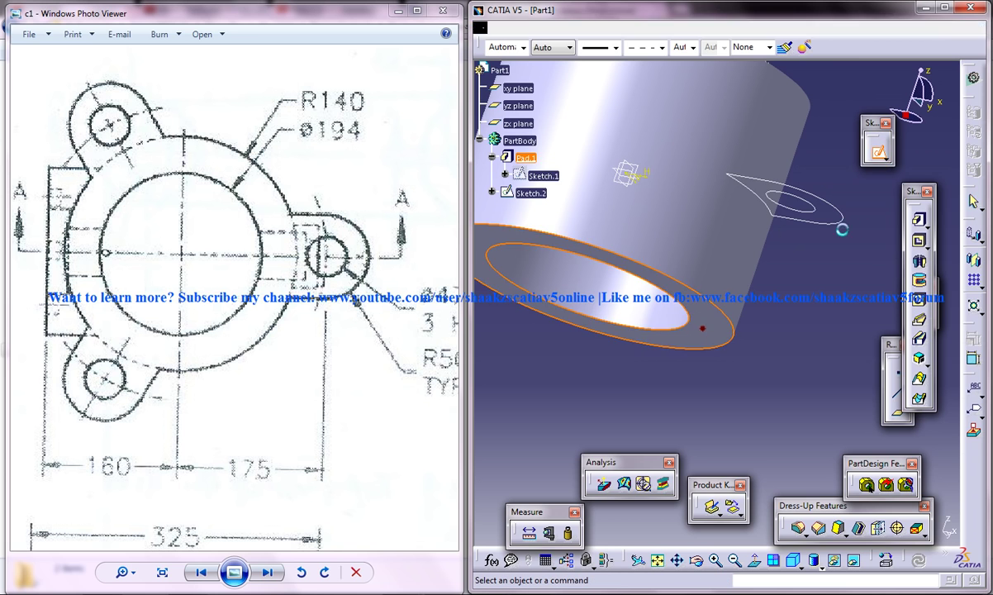
{"action": "left_click", "coordinate": [870, 265]}
{"action": "left_click", "coordinate": [531, 212]}
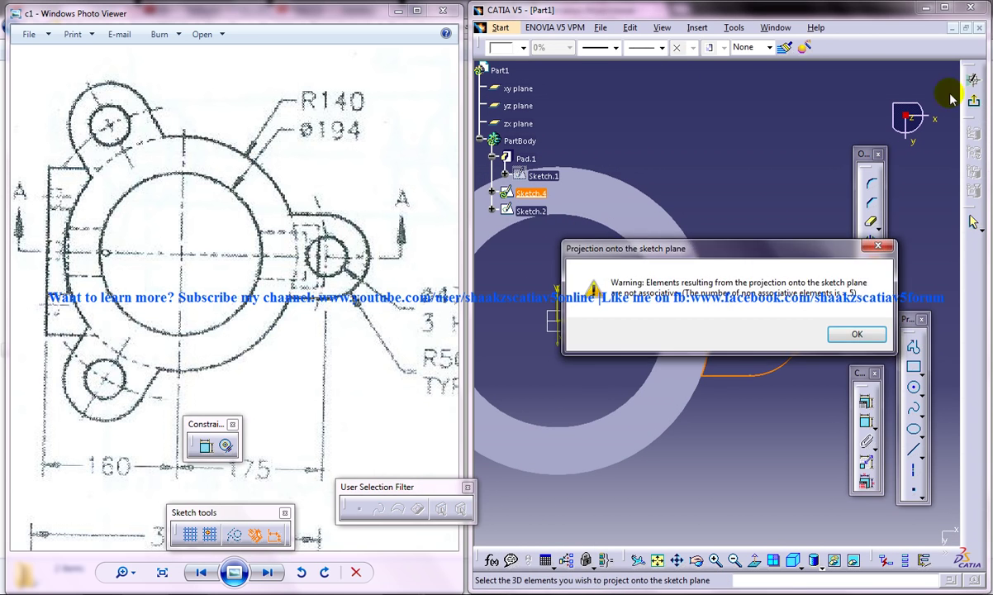
{"action": "left_click", "coordinate": [849, 335]}
{"action": "left_click", "coordinate": [974, 100]}
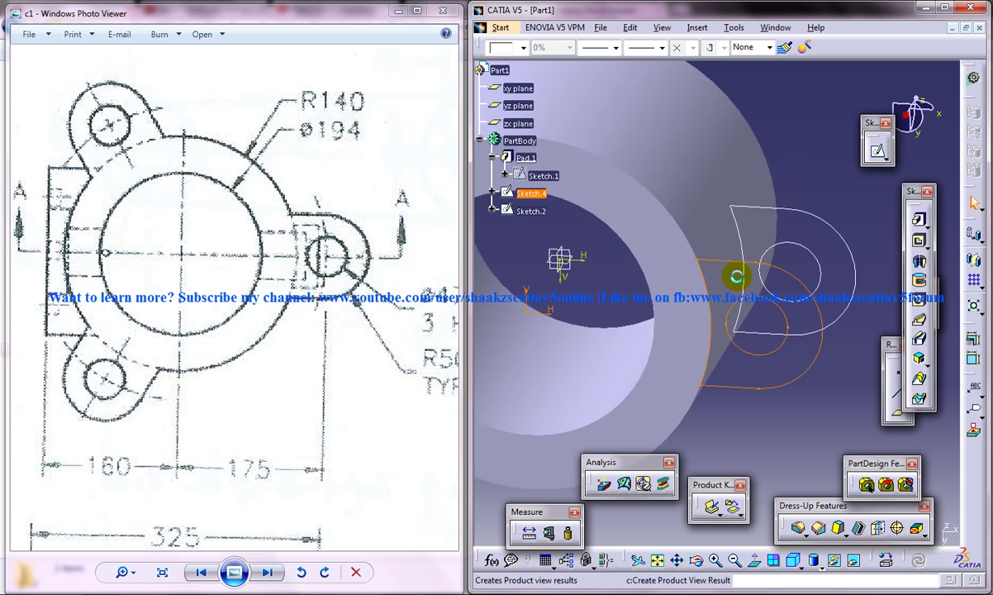
- Hide the original lug sketch at the cylinder's mid-height
{"action": "middle_click_drag", "start_coordinate": [690, 258], "coordinate": [678, 317]}
{"action": "middle_click_drag", "start_coordinate": [645, 269], "coordinate": [696, 368]}
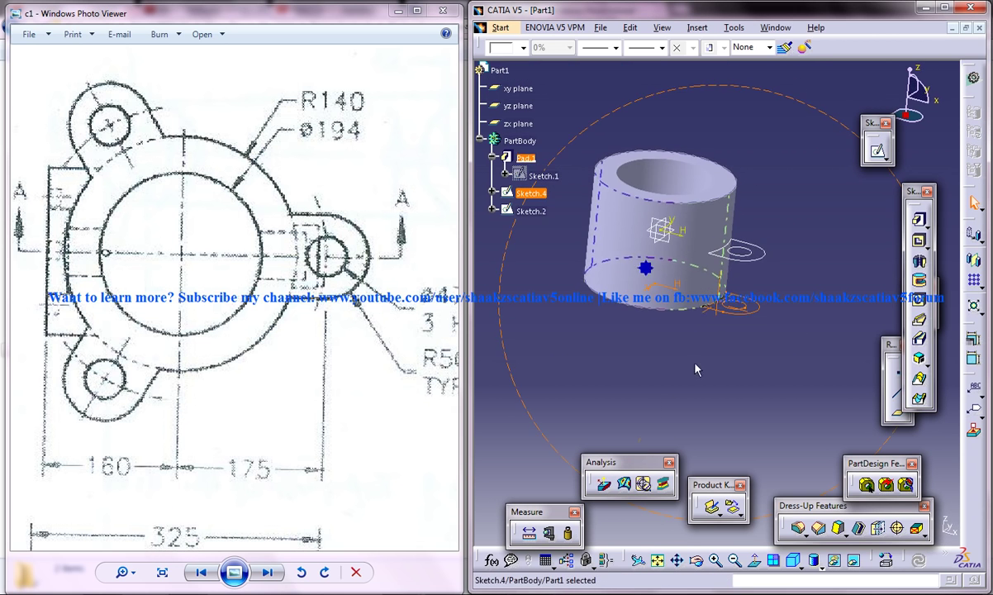
{"action": "right_click", "coordinate": [759, 257]}
{"action": "left_click", "coordinate": [792, 299]}
{"action": "middle_click_drag", "start_coordinate": [781, 259], "coordinate": [780, 227]}
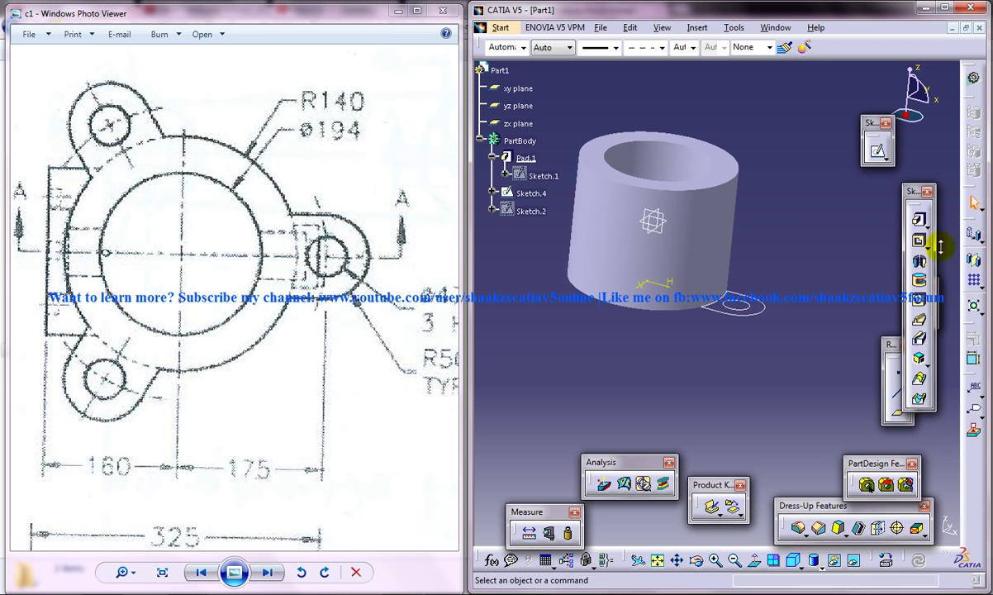
- Pad the projected lug profile 32 mm in the reversed direction, upward along the cylinder wall, following the reference drawing
{"action": "left_click", "coordinate": [765, 308]}
{"action": "left_click", "coordinate": [918, 219]}
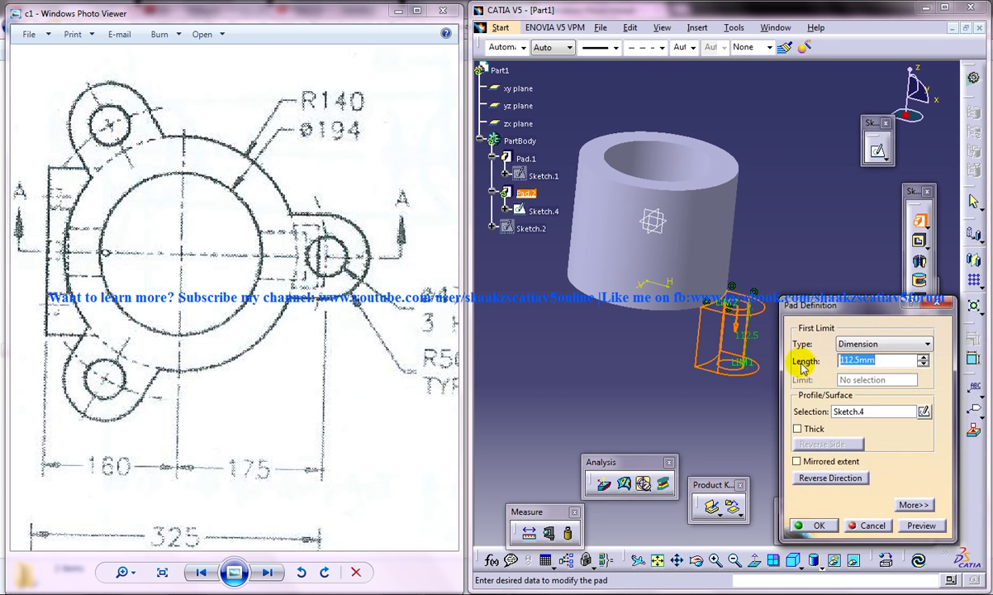
{"action": "left_click", "coordinate": [835, 478]}
{"action": "left_click_drag", "start_coordinate": [233, 299], "coordinate": [299, 256]}
{"action": "scroll", "coordinate": [257, 306], "scroll_direction": "down", "scroll_amount": 3}
{"action": "left_click_drag", "start_coordinate": [228, 320], "coordinate": [403, 202]}
{"action": "left_click_drag", "start_coordinate": [137, 341], "coordinate": [147, 334]}
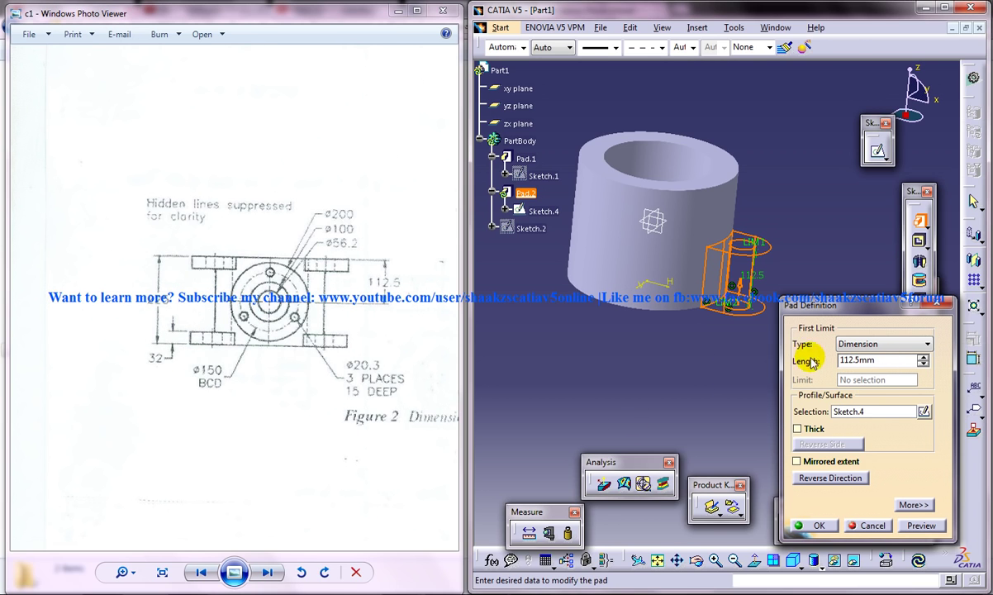
{"action": "left_click", "coordinate": [876, 361]}
{"action": "left_click", "coordinate": [920, 525]}
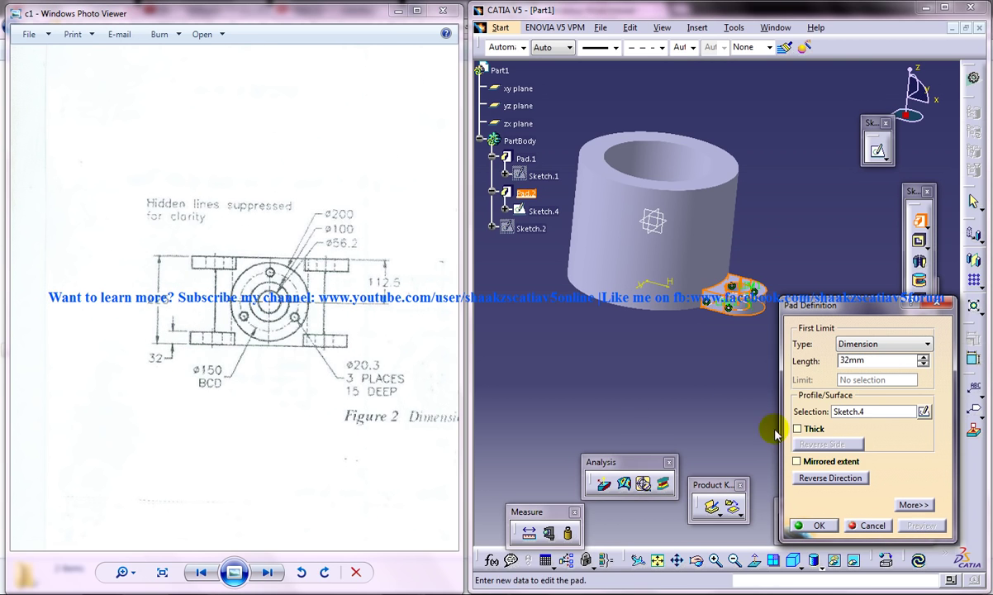
{"action": "left_click", "coordinate": [819, 525]}
- Pattern the bottom lug circularly about the cylinder axis as a complete crown with 3 instances
{"action": "middle_click_drag", "start_coordinate": [743, 339], "coordinate": [679, 331]}
{"action": "left_click", "coordinate": [695, 32]}
{"action": "left_click", "coordinate": [551, 295]}
{"action": "left_click", "coordinate": [529, 195]}
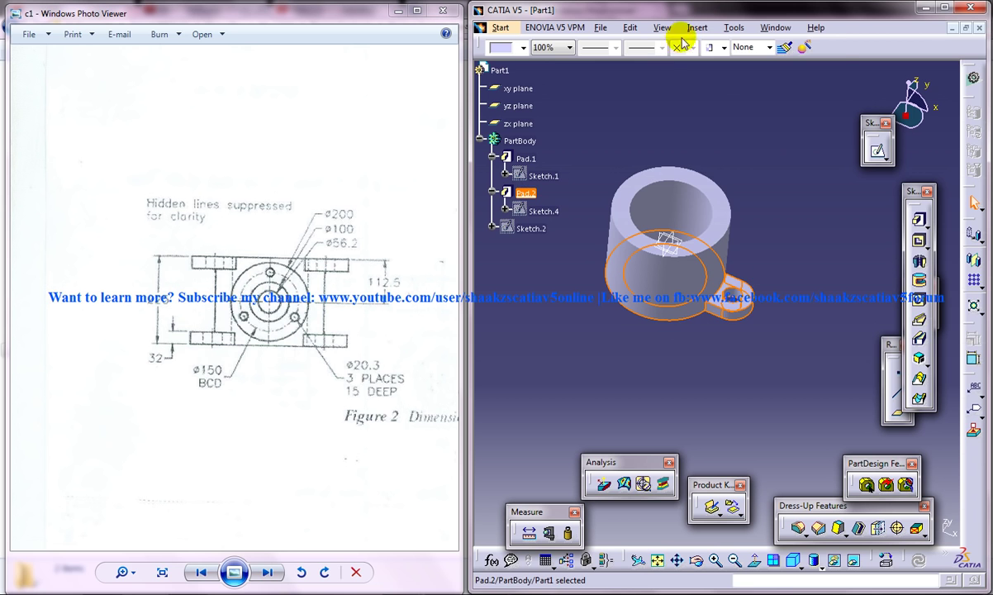
{"action": "left_click", "coordinate": [697, 28]}
{"action": "mouse_move", "coordinate": [748, 261]}
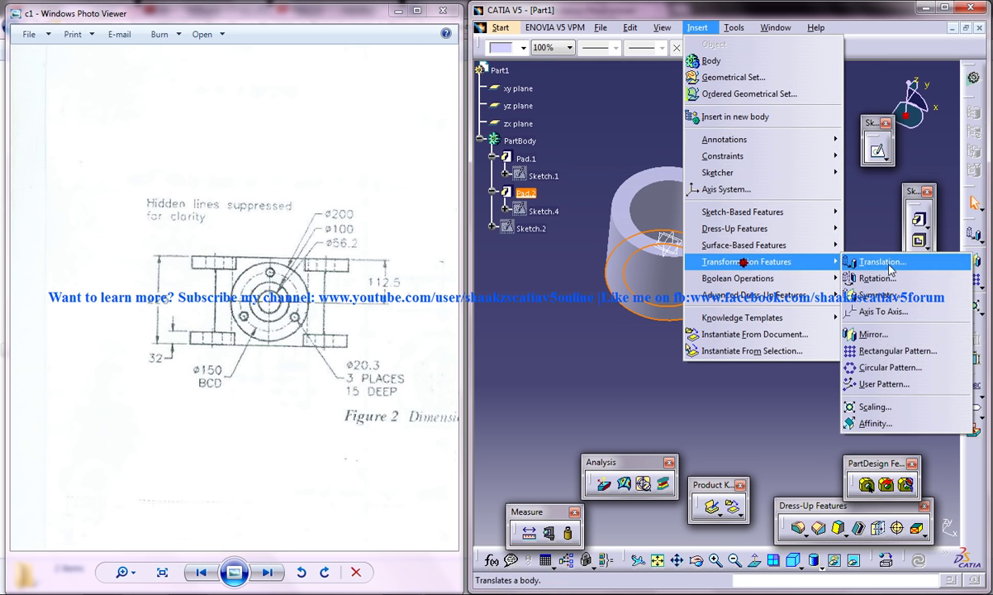
{"action": "left_click", "coordinate": [883, 366]}
{"action": "left_click", "coordinate": [818, 328]}
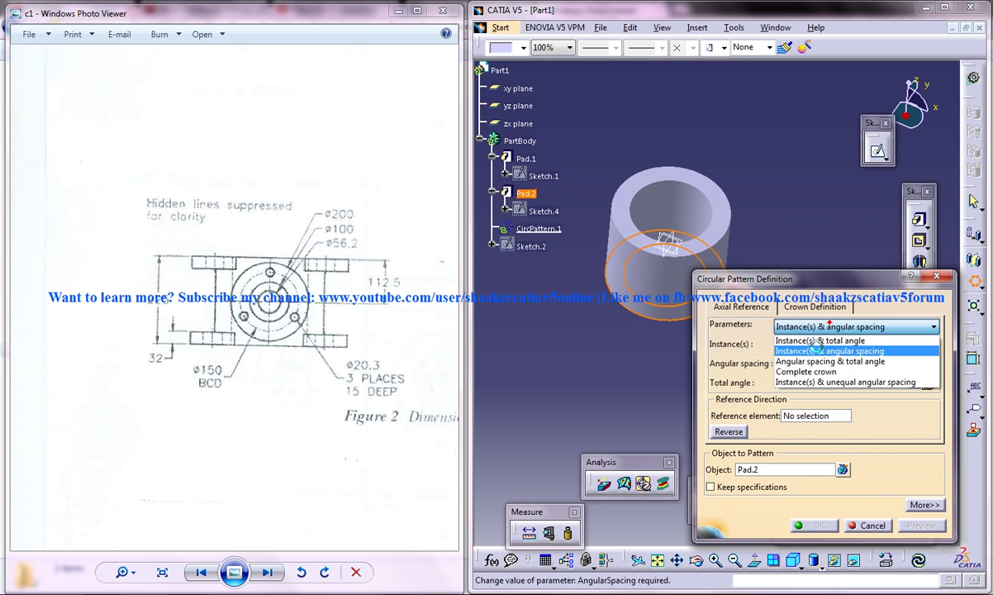
{"action": "left_click", "coordinate": [801, 371]}
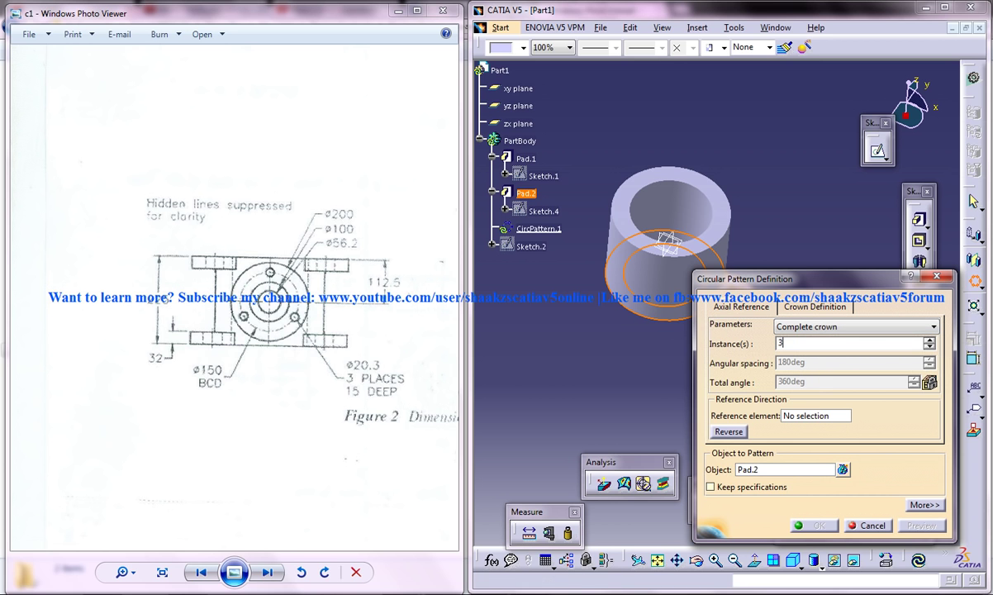
{"action": "middle_click_drag", "start_coordinate": [632, 351], "coordinate": [701, 147]}
{"action": "left_click", "coordinate": [592, 250]}
{"action": "middle_click_drag", "start_coordinate": [592, 250], "coordinate": [660, 273]}
{"action": "left_click", "coordinate": [825, 524]}
{"action": "left_click", "coordinate": [818, 526]}
- Sketch on the cylinder's top annular face, projecting the original lug sketch (Sketch.2) onto it, and exit the sketch
{"action": "mouse_move", "coordinate": [670, 386]}
{"action": "middle_mouse_down"}
{"action": "mouse_move", "coordinate": [643, 344]}
{"action": "mouse_move", "coordinate": [681, 334]}
{"action": "mouse_move", "coordinate": [709, 373]}
{"action": "mouse_move", "coordinate": [665, 323]}
{"action": "middle_mouse_up"}
{"action": "left_click", "coordinate": [676, 220]}
{"action": "left_click", "coordinate": [874, 158]}
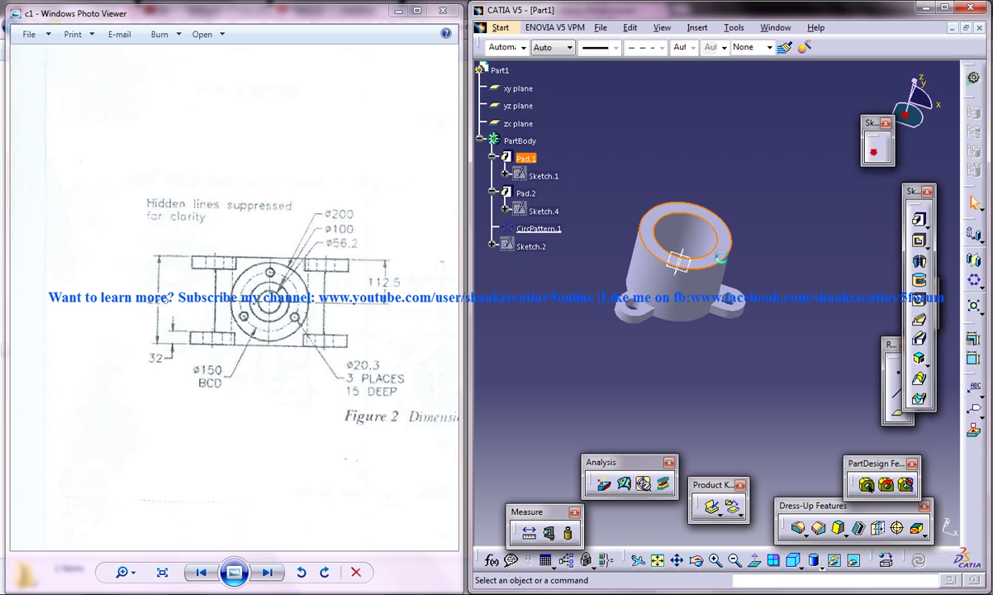
{"action": "middle_click_drag", "start_coordinate": [757, 322], "coordinate": [774, 415]}
{"action": "middle_click_drag", "start_coordinate": [718, 264], "coordinate": [665, 206]}
{"action": "left_click", "coordinate": [870, 263]}
{"action": "left_click", "coordinate": [531, 245]}
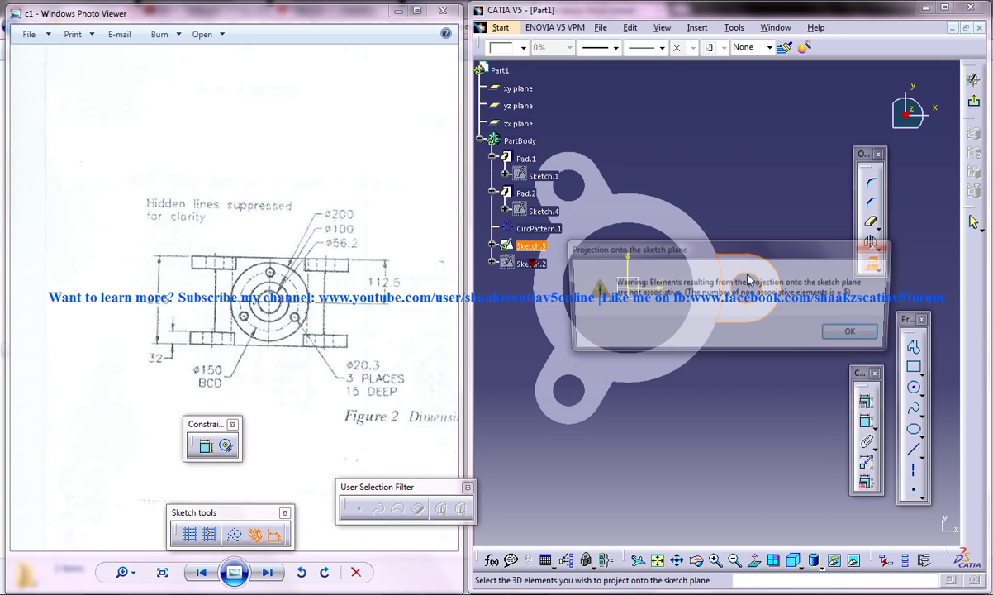
{"action": "left_click", "coordinate": [851, 332]}
{"action": "left_click", "coordinate": [973, 103]}
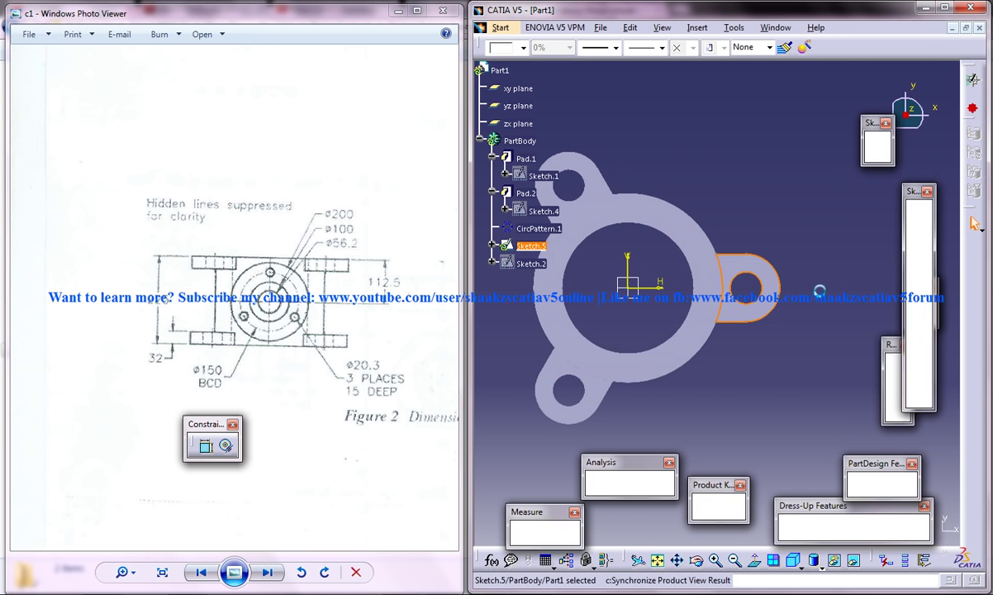
- Pad the top lug profile 32 mm in the reversed direction, downward along the cylinder wall
{"action": "left_click", "coordinate": [916, 217]}
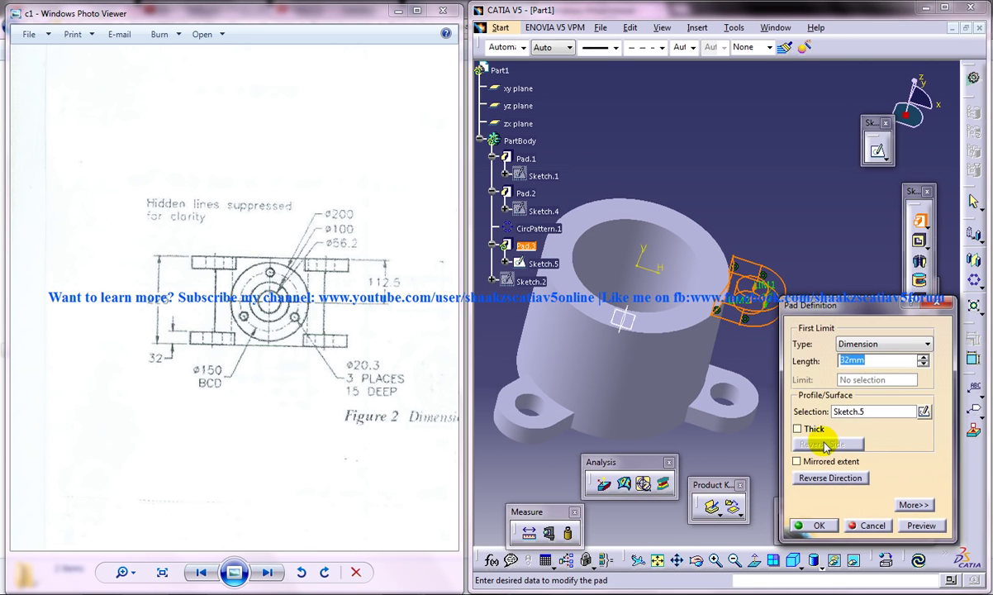
{"action": "left_click", "coordinate": [829, 478]}
{"action": "left_click", "coordinate": [821, 526]}
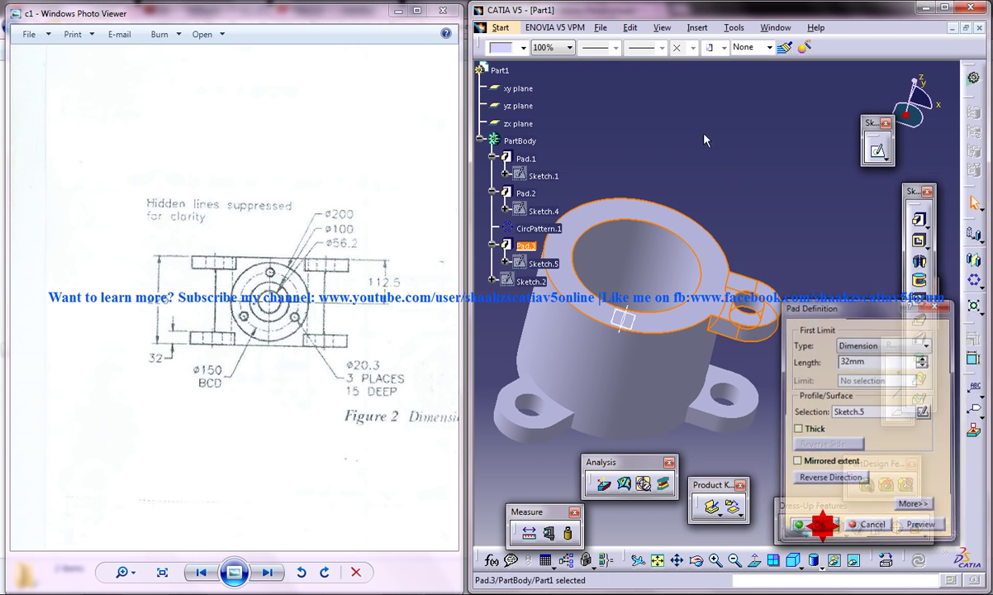
- Pattern the top lug circularly with 3 instances at 120° angular spacing, using the cylinder's face as the reference element
{"action": "left_click", "coordinate": [697, 27]}
{"action": "mouse_move", "coordinate": [786, 272]}
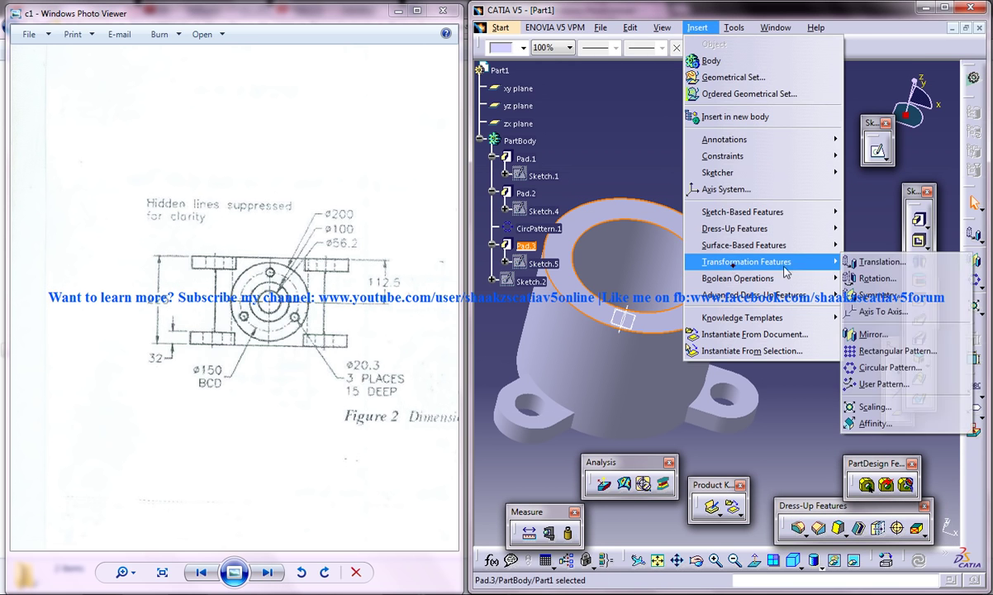
{"action": "left_click", "coordinate": [882, 367]}
{"action": "middle_click_drag", "start_coordinate": [634, 267], "coordinate": [559, 247]}
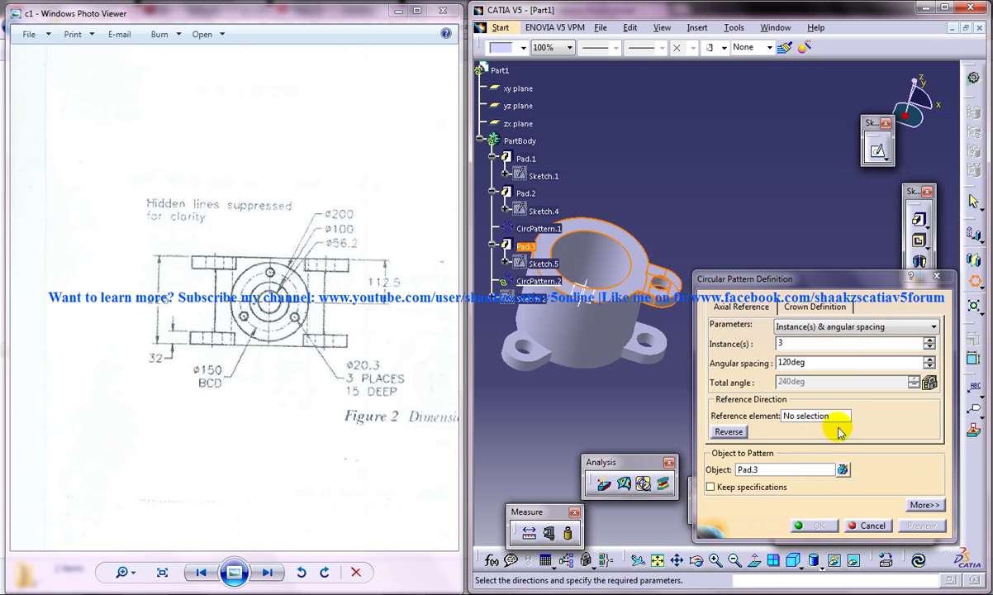
{"action": "left_click", "coordinate": [814, 414]}
{"action": "left_click", "coordinate": [624, 288]}
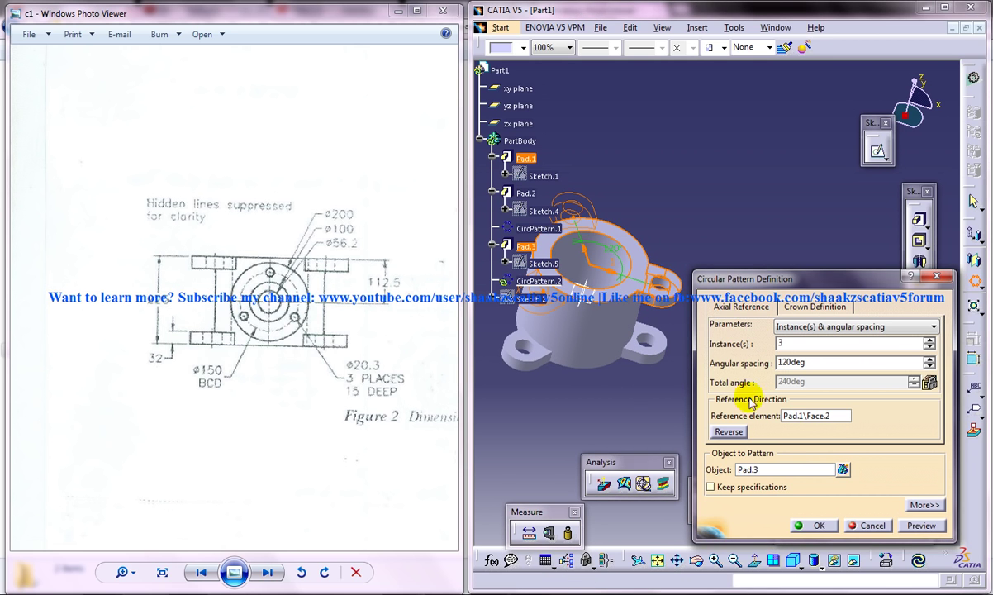
{"action": "left_click", "coordinate": [814, 525]}
{"action": "middle_click_drag", "start_coordinate": [677, 273], "coordinate": [735, 387]}
{"action": "middle_click", "coordinate": [620, 308]}
- Consult the body's dimensioned views and section A-A in the reference drawing
{"action": "scroll", "coordinate": [364, 272], "scroll_direction": "down", "scroll_amount": 3}
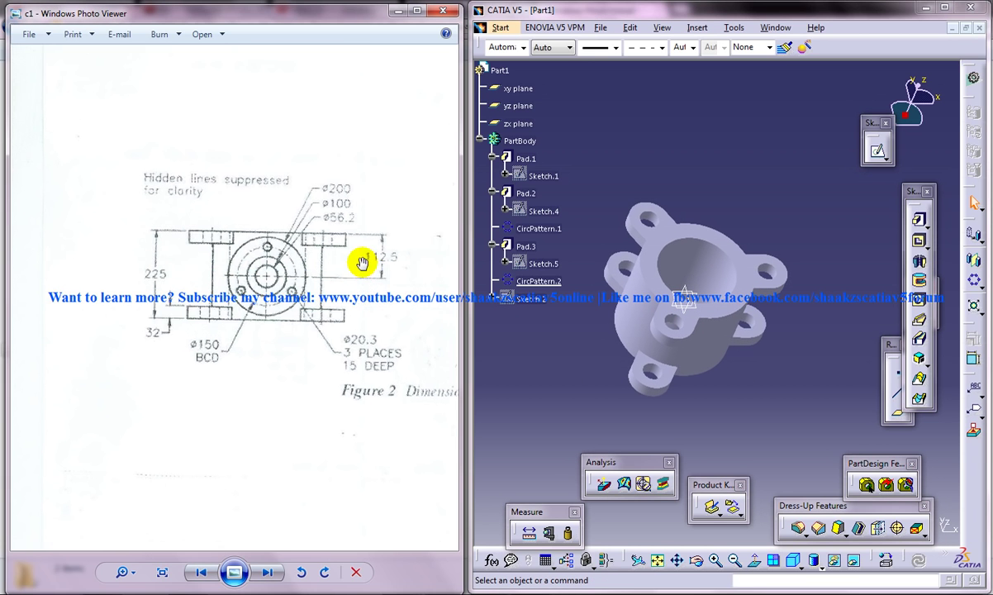
{"action": "left_click_drag", "start_coordinate": [351, 240], "coordinate": [347, 298]}
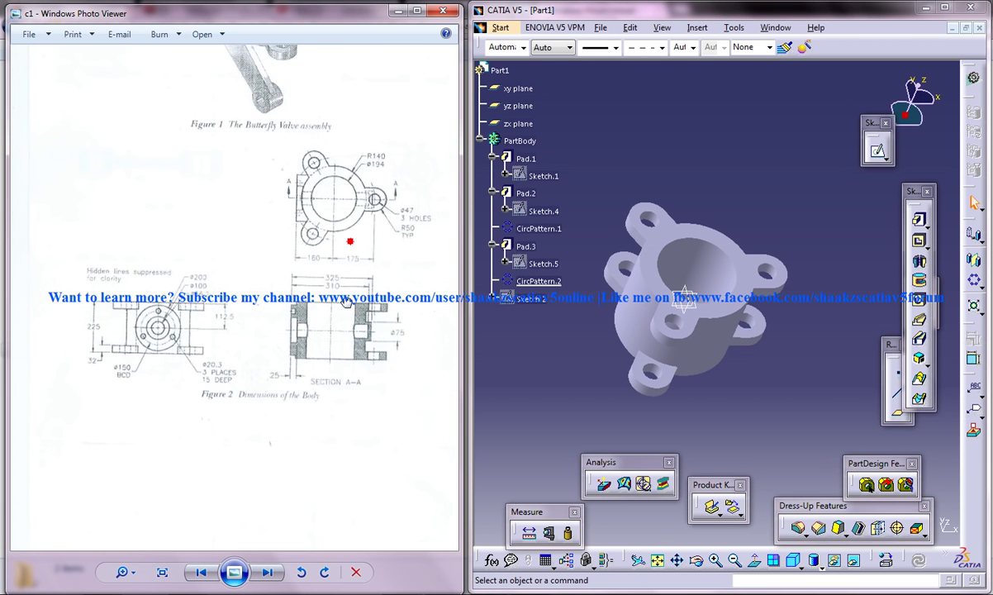